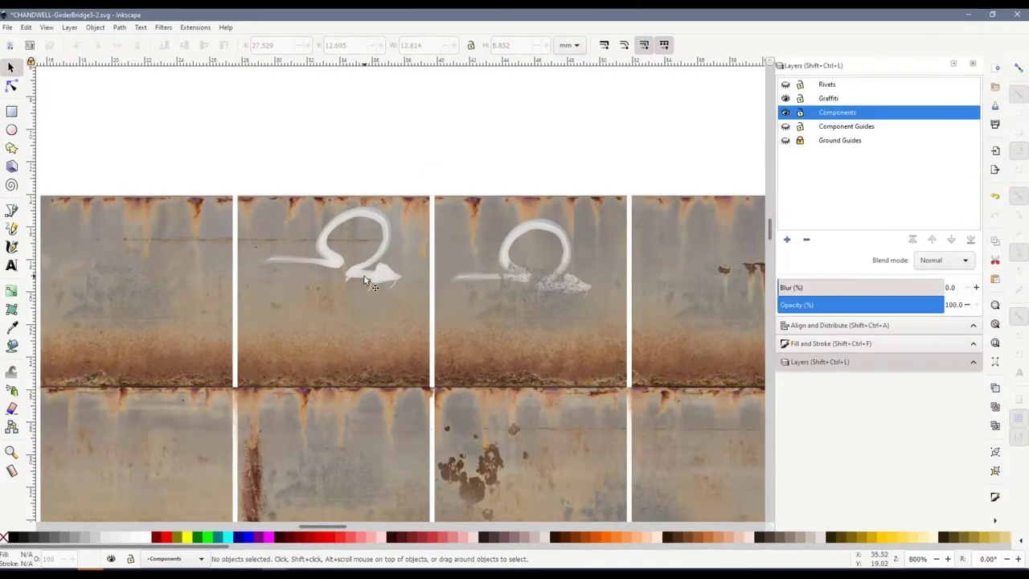
Resize the solid white loop graffiti image and reposition it on the upper girder panel beside its weathered copy
left_click_drag(364, 276, 348, 316)
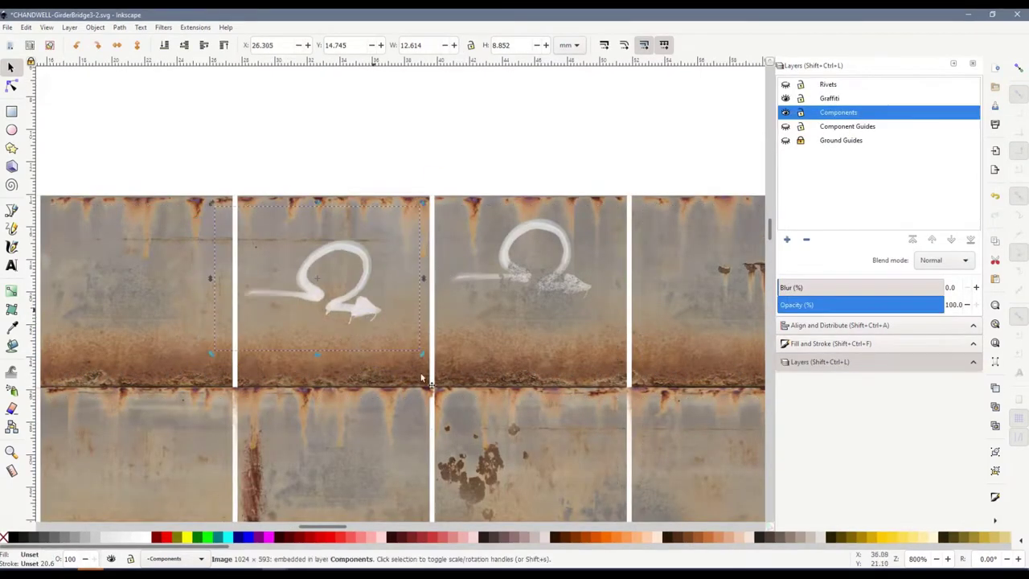
left_click_drag(423, 354, 397, 384)
left_click_drag(350, 321, 383, 313)
left_click_drag(333, 287, 364, 328)
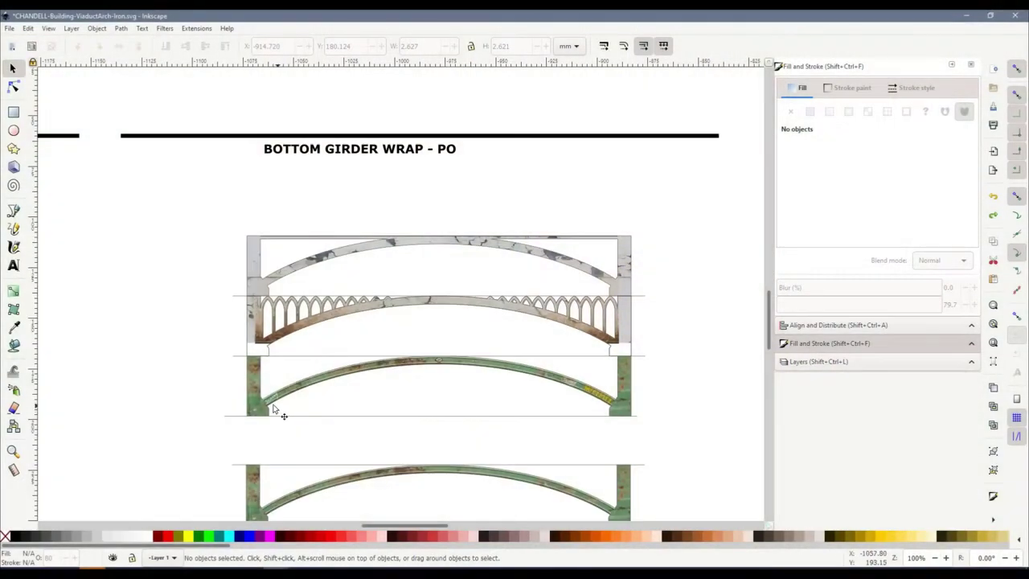
Try several dark red stroke colours on the white handwritten name graffiti near the arch's end, finishing with cyan
scroll(610, 401, "up", 5)
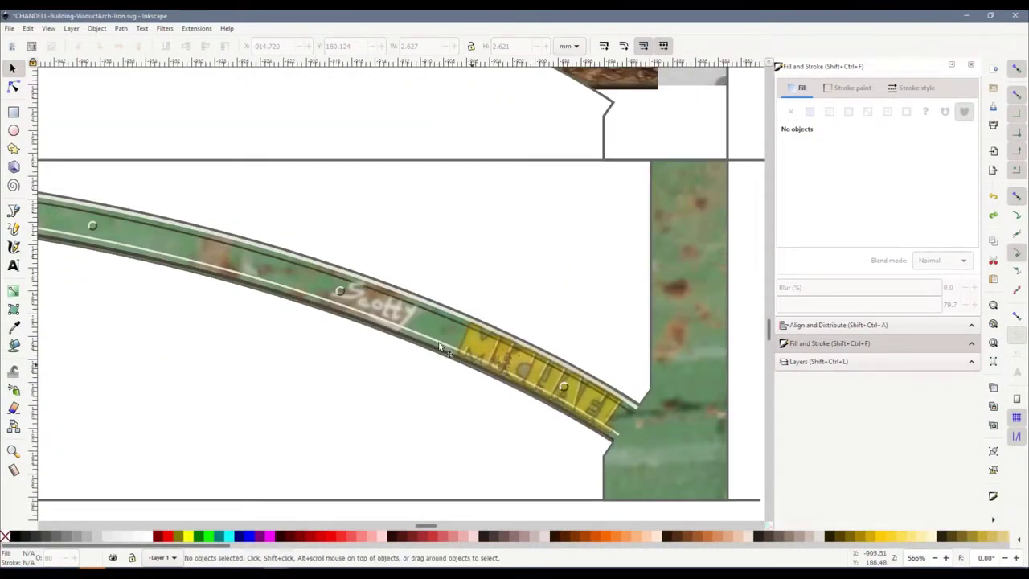
scroll(367, 307, "up", 2)
left_click(454, 402)
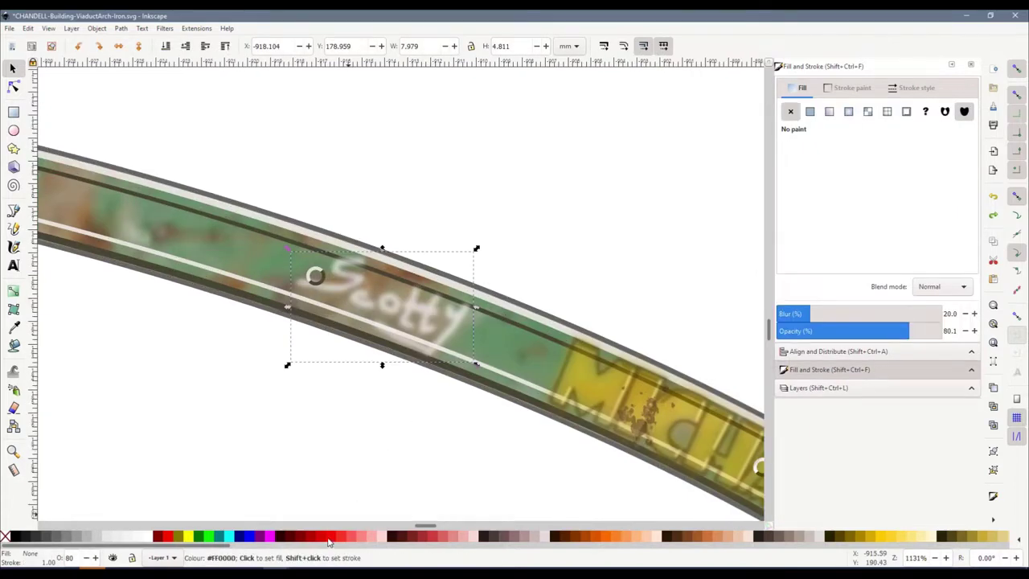
left_click(330, 537)
left_click(391, 539)
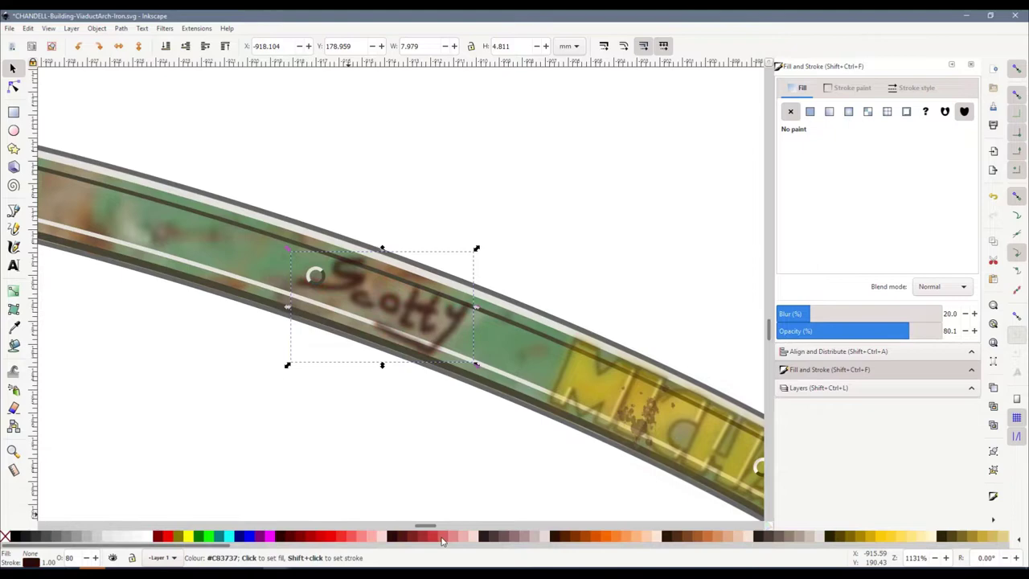
left_click(438, 538)
left_click(487, 539)
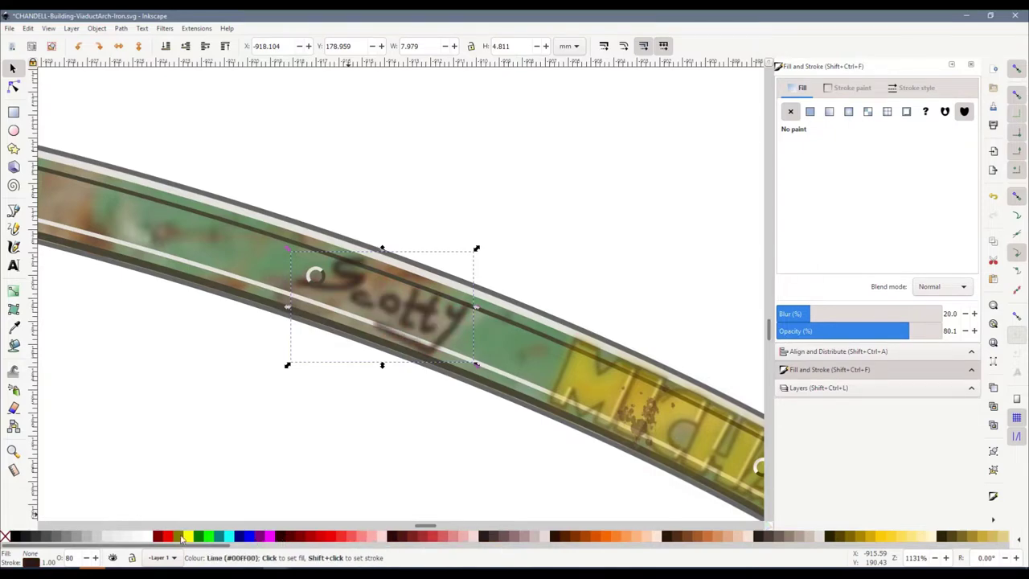
left_click(226, 539)
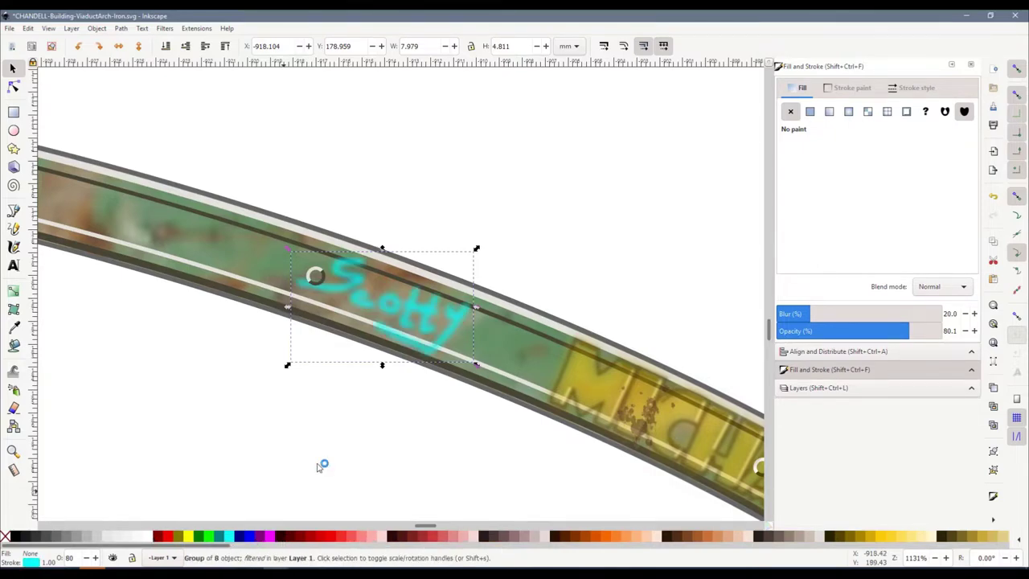
Move the cyan handwriting off the girder into the blank area above, with blur at 0% and opacity at 100%
left_click_drag(406, 307, 486, 176)
scroll(486, 175, "up", 2)
left_click_drag(488, 246, 507, 280)
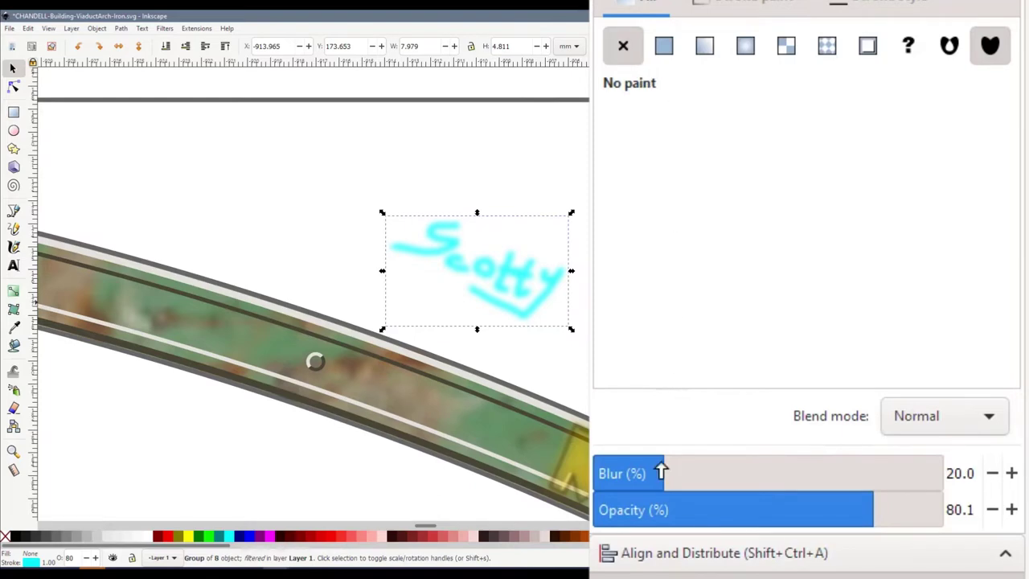
left_click_drag(666, 486, 599, 488)
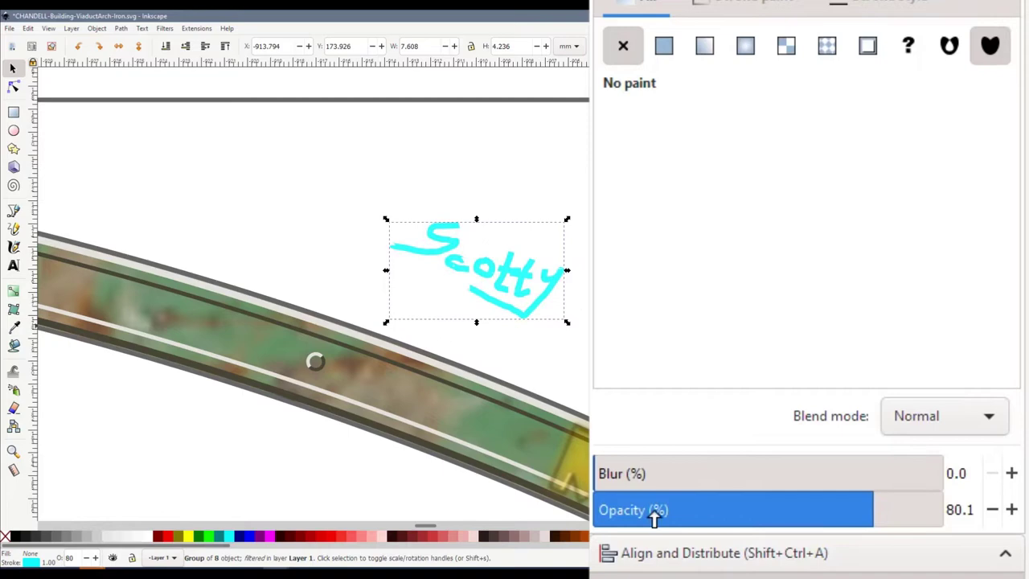
left_click_drag(802, 509, 975, 520)
left_click_drag(521, 294, 443, 227)
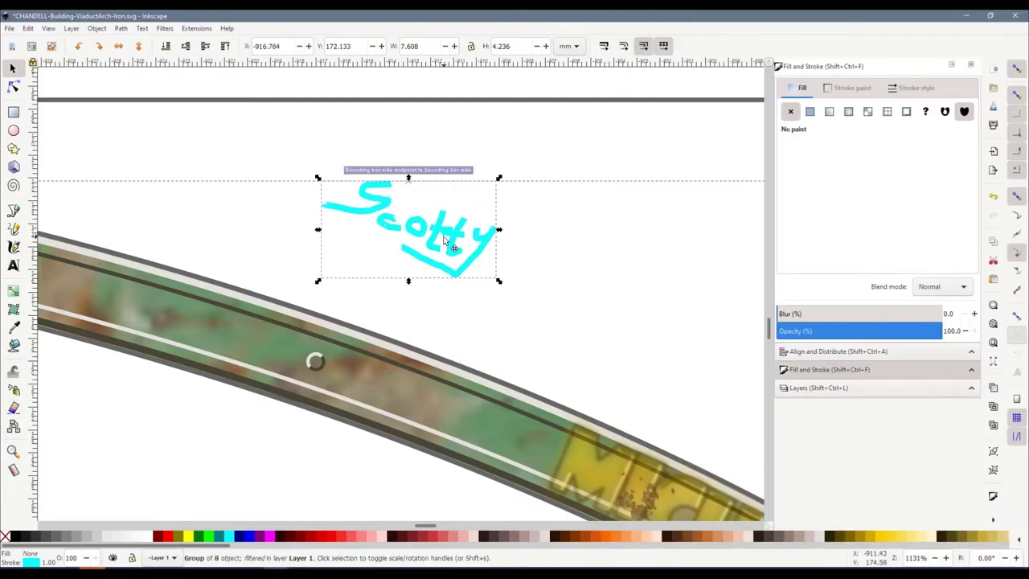
Ungroup the cyan handwriting and spread its separate letter strokes apart
right_click(442, 230)
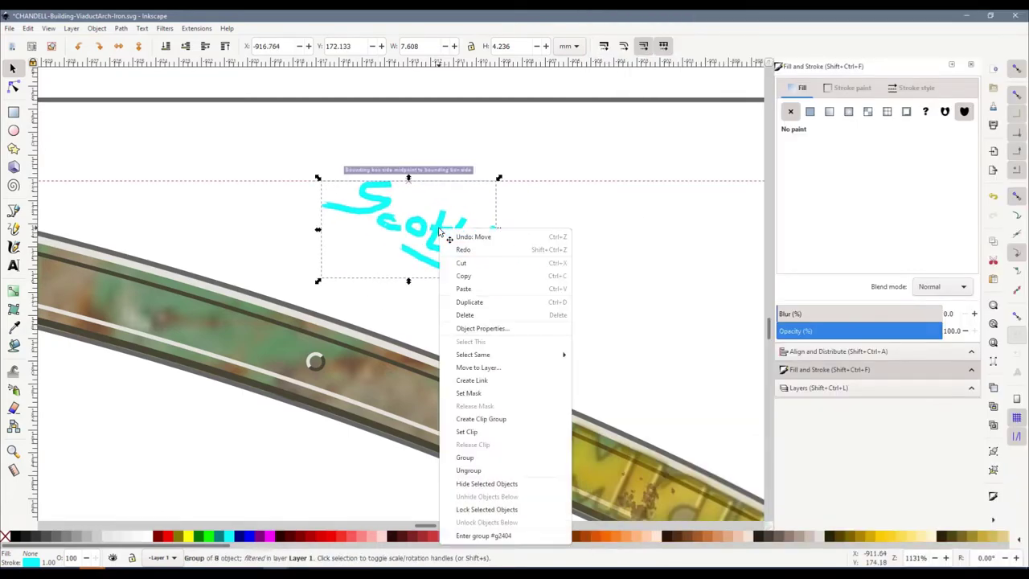
left_click(487, 470)
left_click(501, 346)
left_click_drag(378, 205, 356, 190)
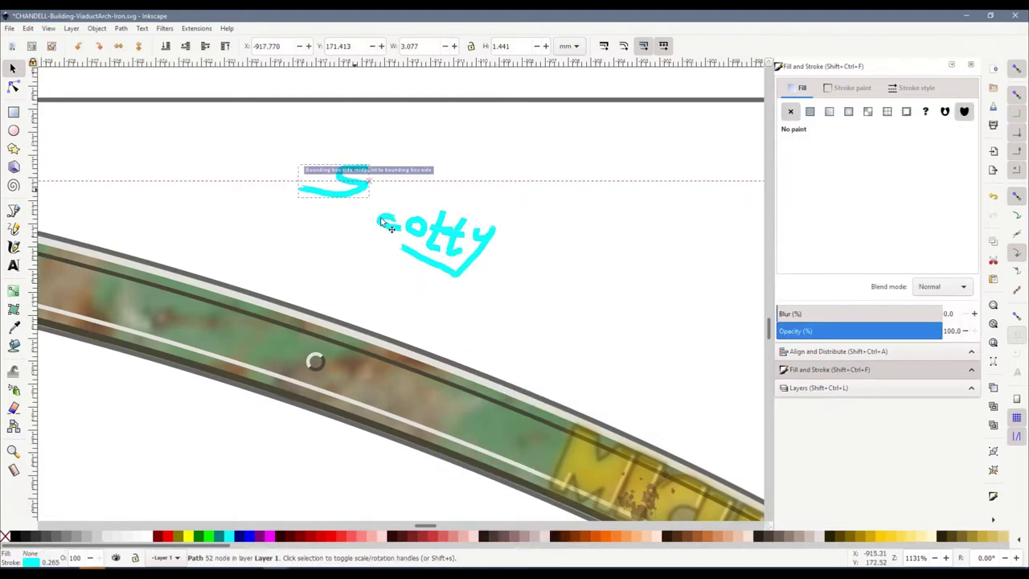
mouse_move(386, 222)
left_mouse_down()
mouse_move(385, 243)
mouse_move(425, 172)
left_mouse_up()
left_click_drag(447, 229, 524, 200)
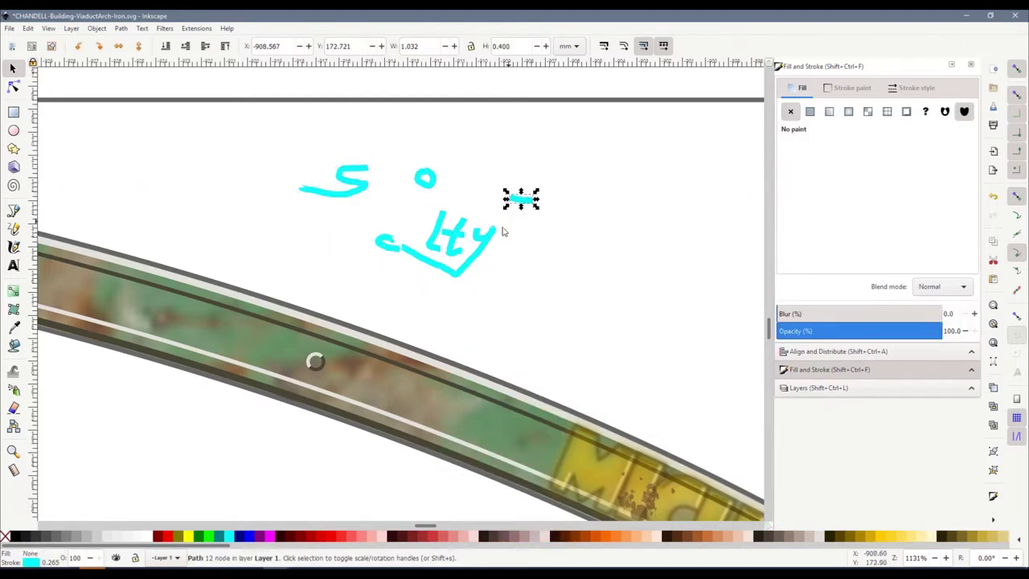
left_click_drag(486, 233, 528, 236)
Delete all the separated cyan handwriting strokes above the girder
left_click(577, 306)
left_click_drag(274, 135, 583, 306)
key("Delete")
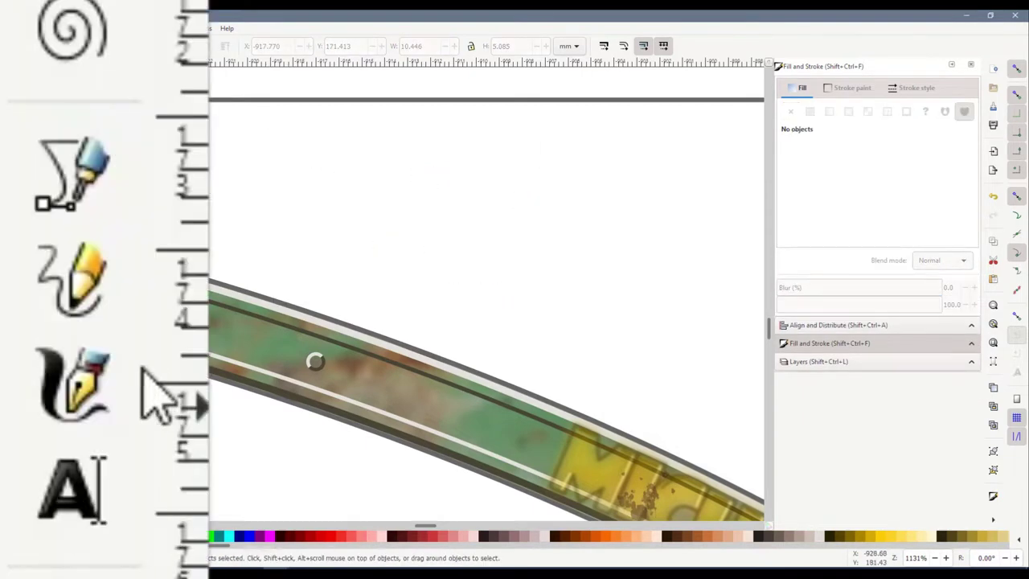
Handwrite "Chandwell" freehand with the Pencil tool along the rusty part of the girder, about 10.3 mm wide
left_click(13, 228)
left_click_drag(349, 349, 329, 351)
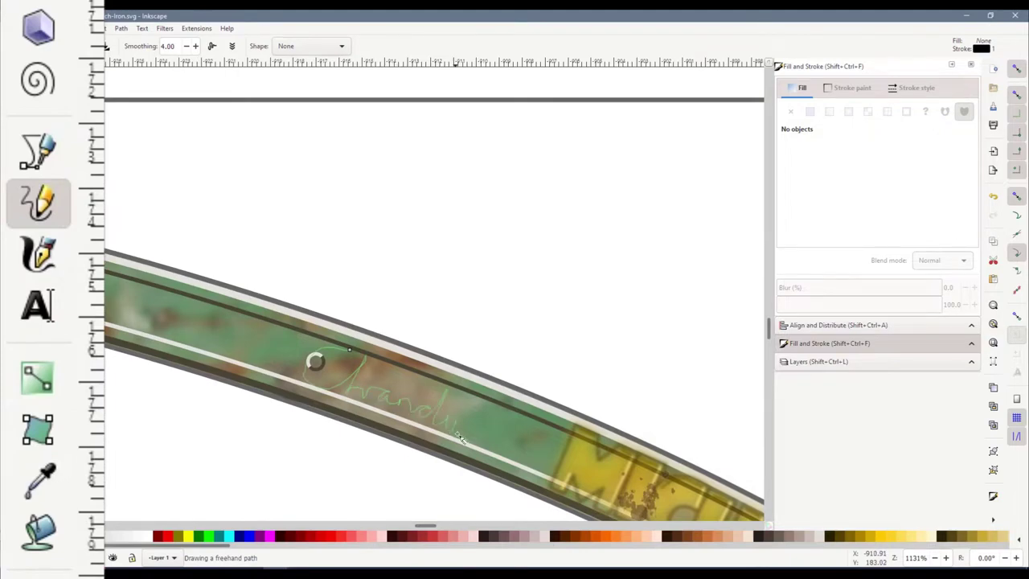
left_click_drag(529, 463, 532, 465)
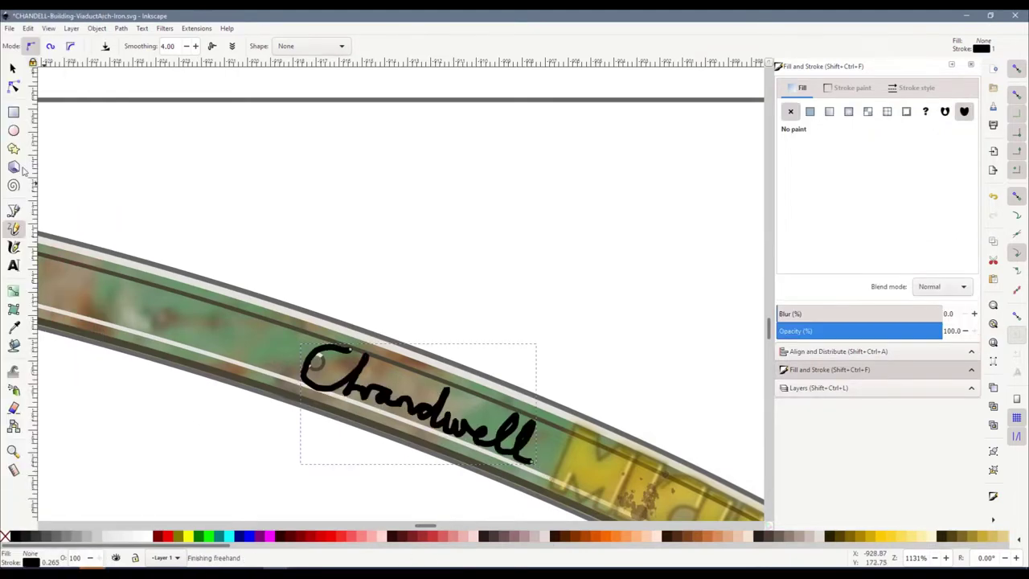
key("s")
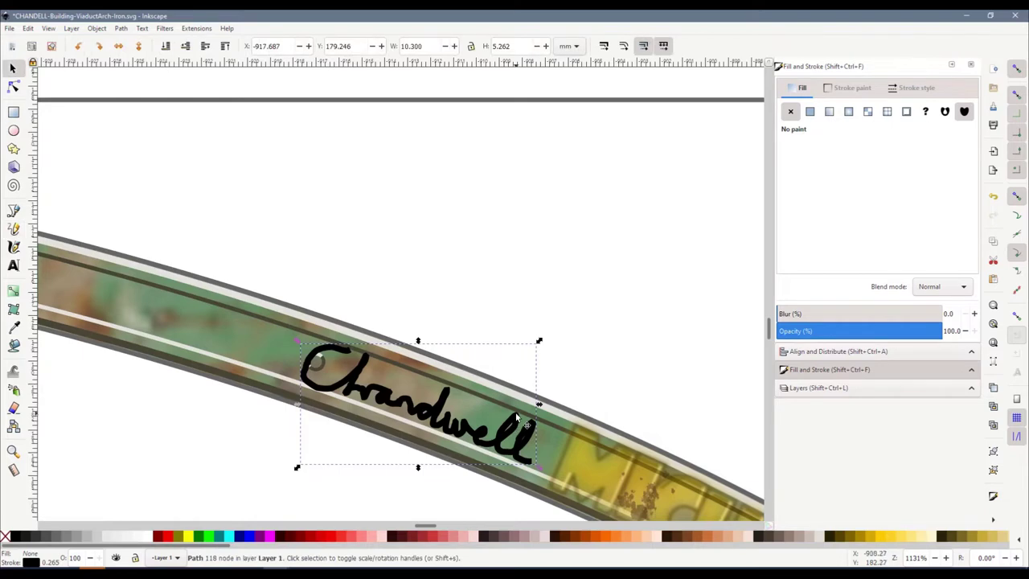
Give the "Chandwell" handwriting a white stroke, 16.1% blur and 77.4% opacity
left_click(148, 537, "shift")
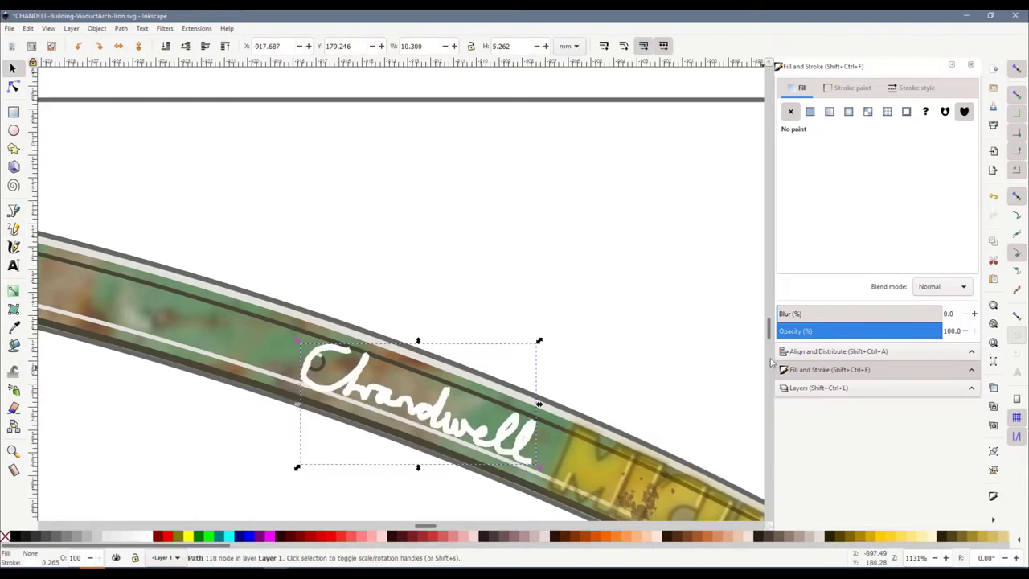
left_click_drag(780, 314, 803, 315)
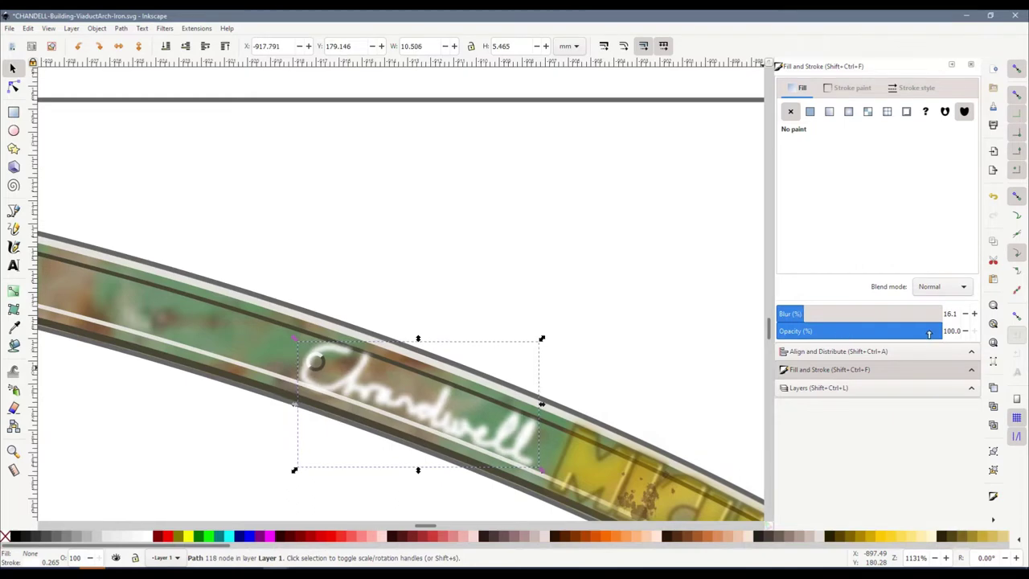
left_click_drag(906, 338, 904, 338)
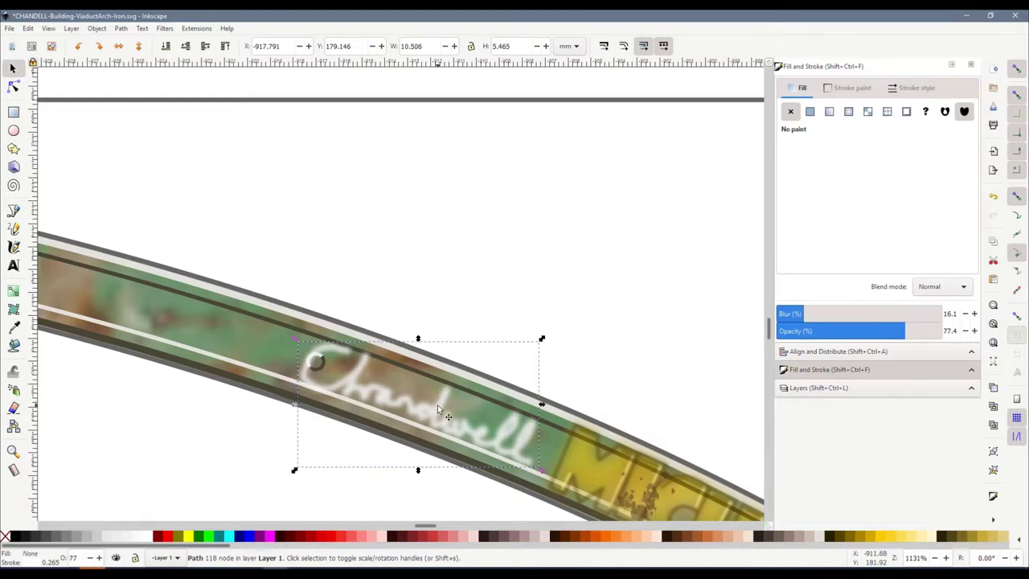
Rotate the "Chandwell" graffiti to follow the girder, shift it up along the arch and enlarge it to about 13.2 mm wide
left_click_drag(543, 341, 541, 337)
left_click_drag(433, 419, 379, 402)
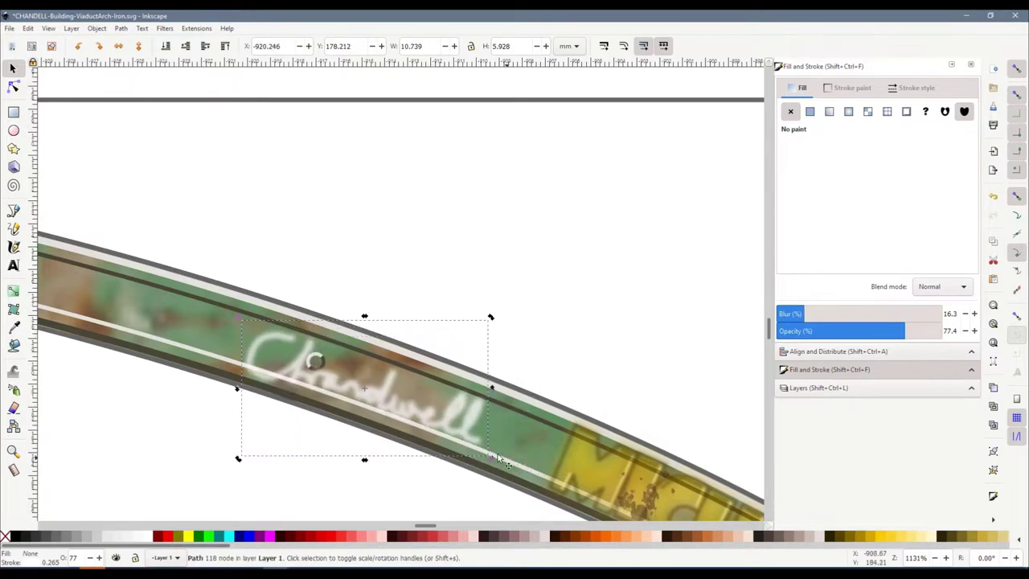
left_click_drag(490, 458, 528, 475)
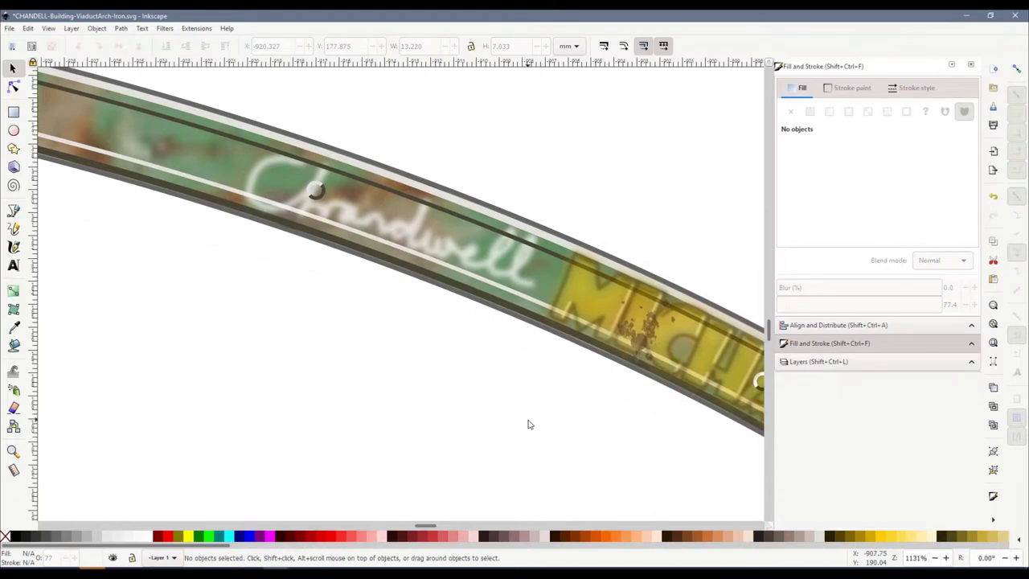
Pull the yellow block-letter graffiti apart into its outline, highlight, blurred fill and shading-line pieces in the blank area under the arch
scroll(528, 424, "down", 2)
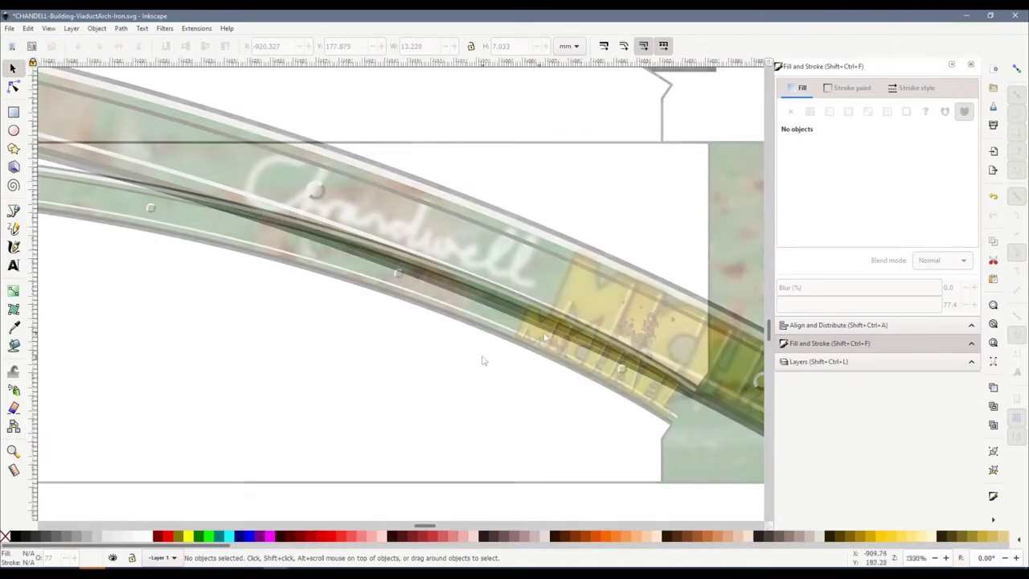
left_click(556, 363)
left_click_drag(553, 341, 196, 332)
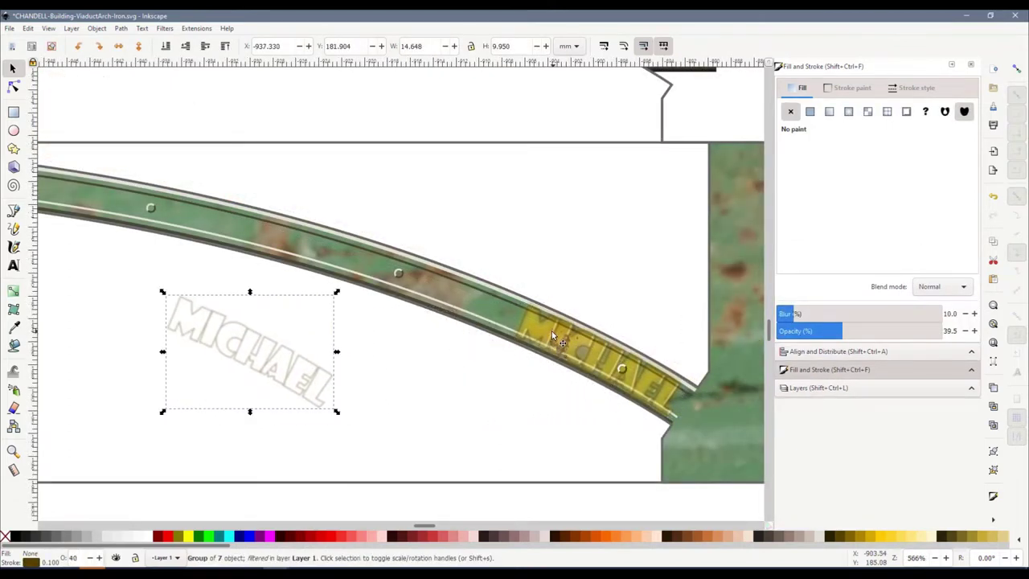
left_click_drag(551, 330, 147, 372)
left_click_drag(548, 333, 350, 331)
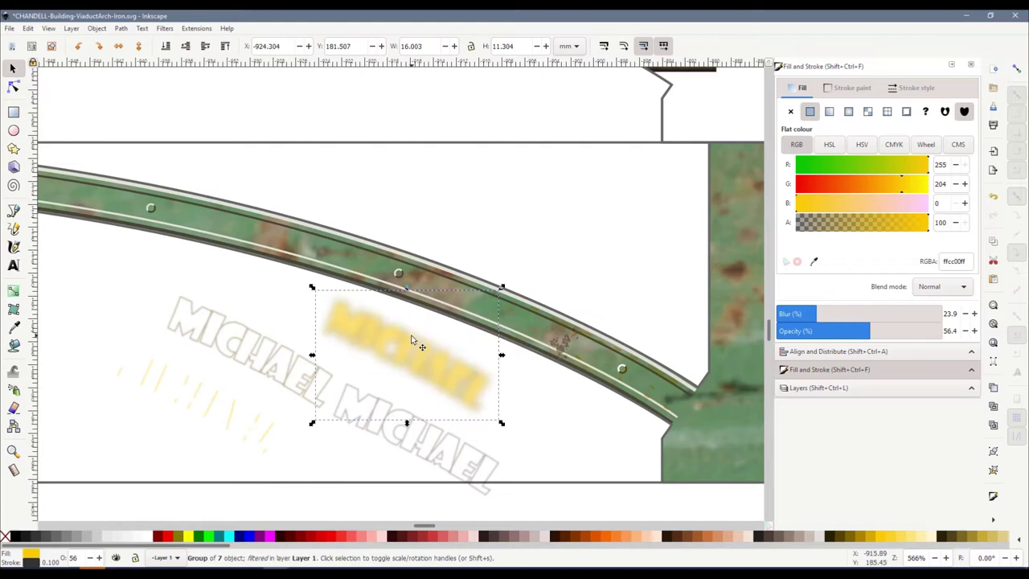
left_click(582, 339)
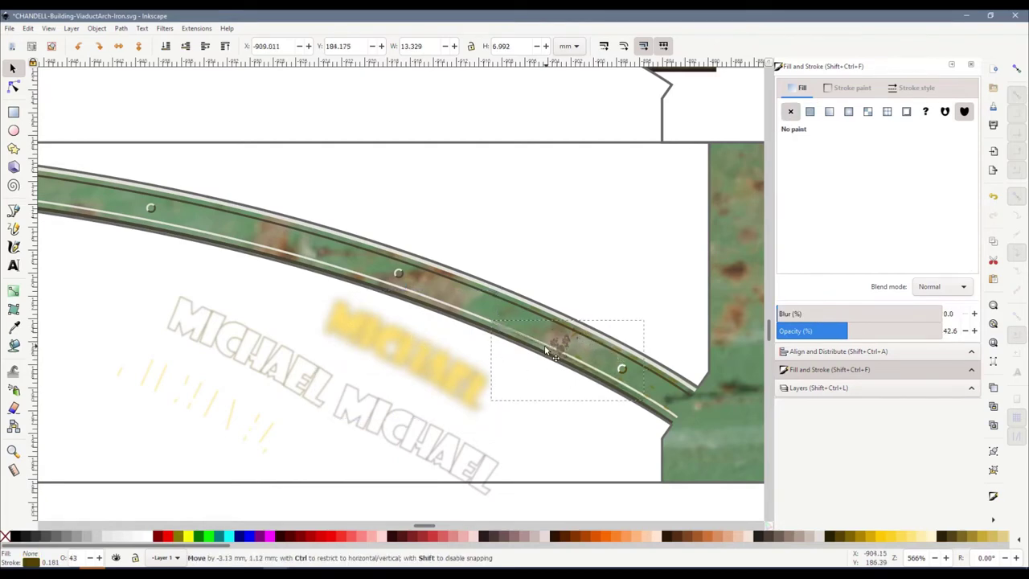
left_click_drag(582, 339, 458, 402)
left_click_drag(590, 339, 225, 280)
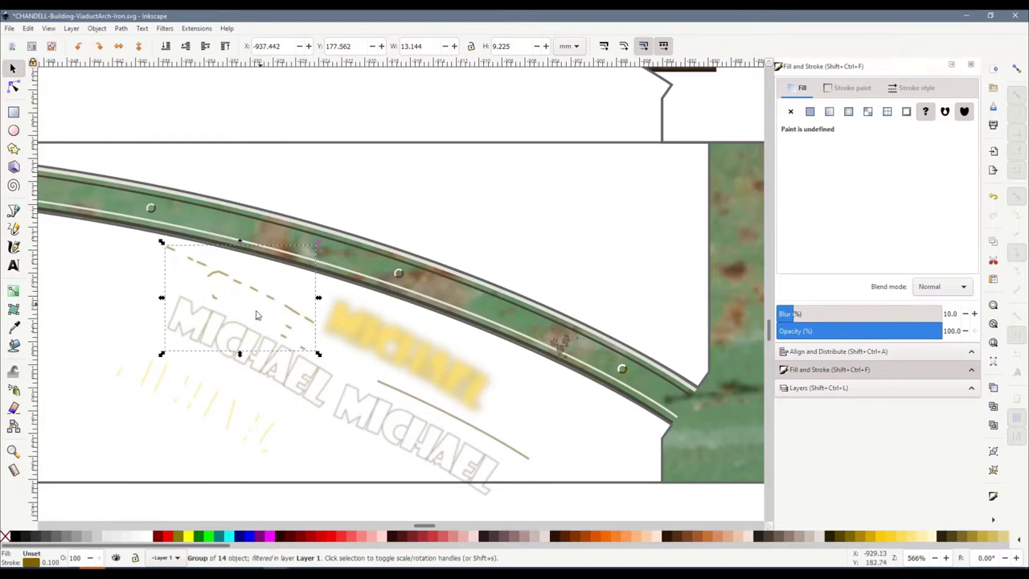
Recolour the blurred yellow lettering to red #D40000, with blur at 0% and opacity at 100%
scroll(259, 318, "down", 1)
left_click(367, 317)
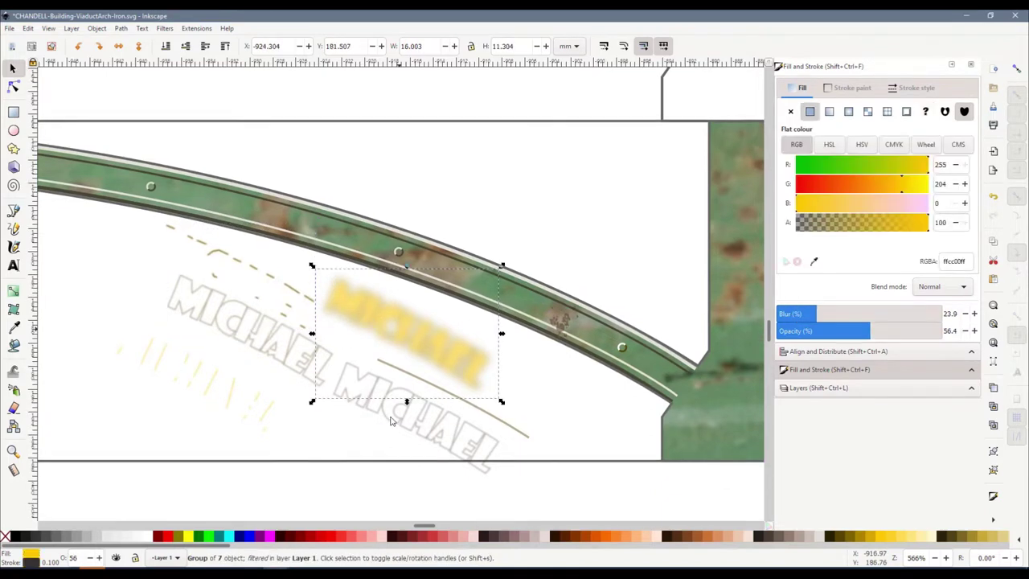
left_click(417, 537)
left_click(321, 537)
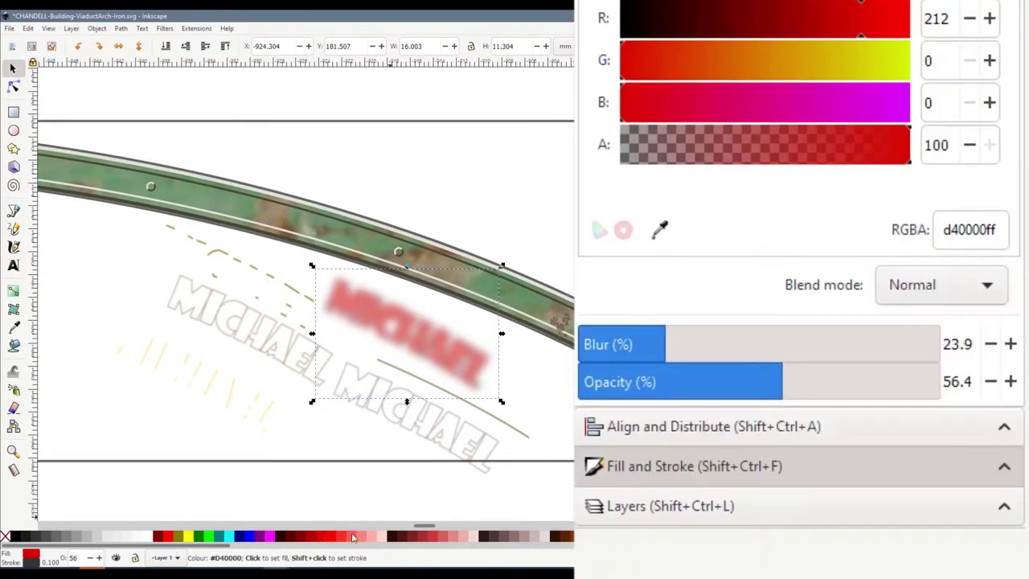
left_click_drag(652, 348, 575, 347)
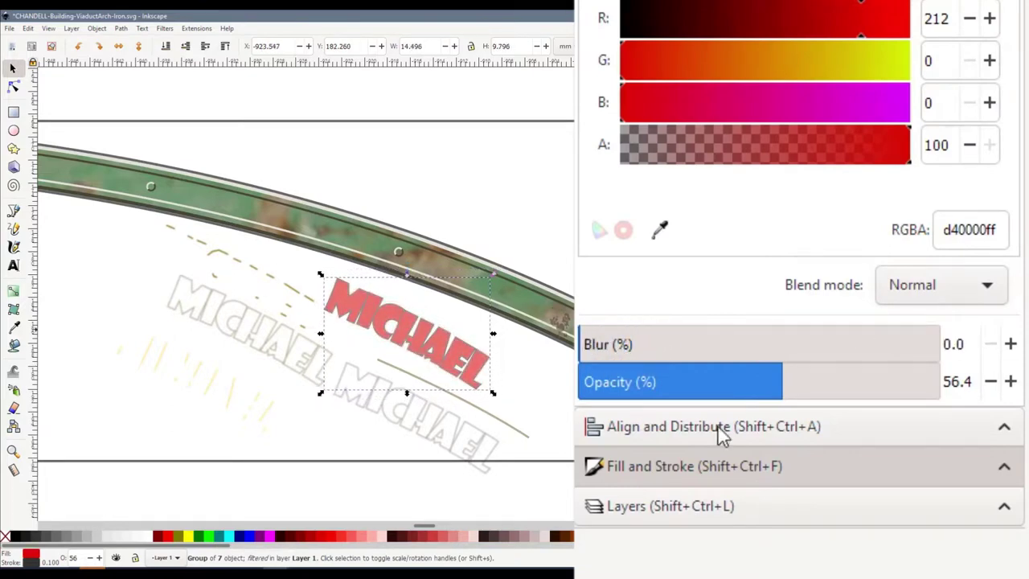
left_click_drag(742, 381, 973, 380)
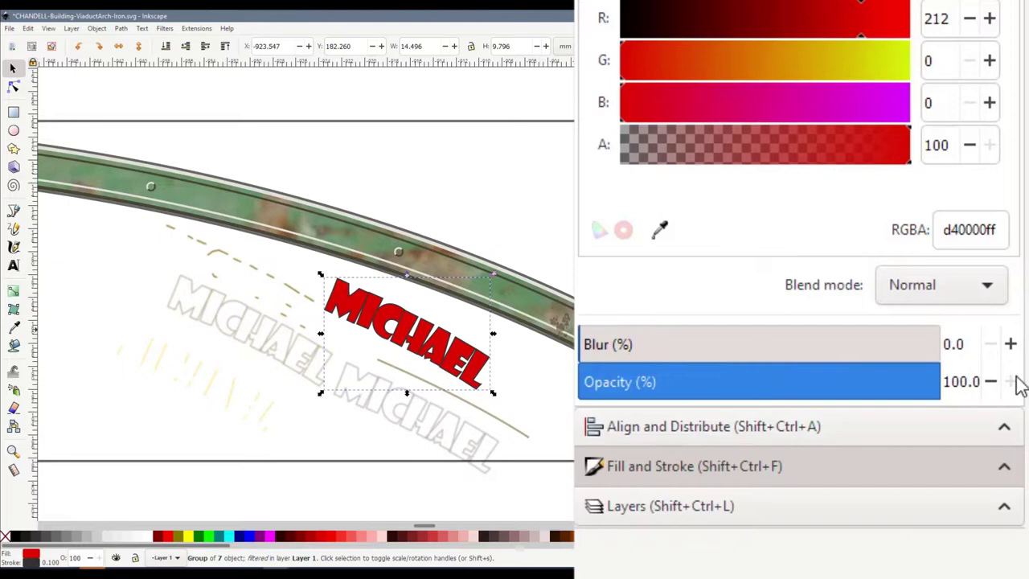
Ungroup the red block lettering and spread its individual letters apart
right_click(393, 322)
left_click(438, 483)
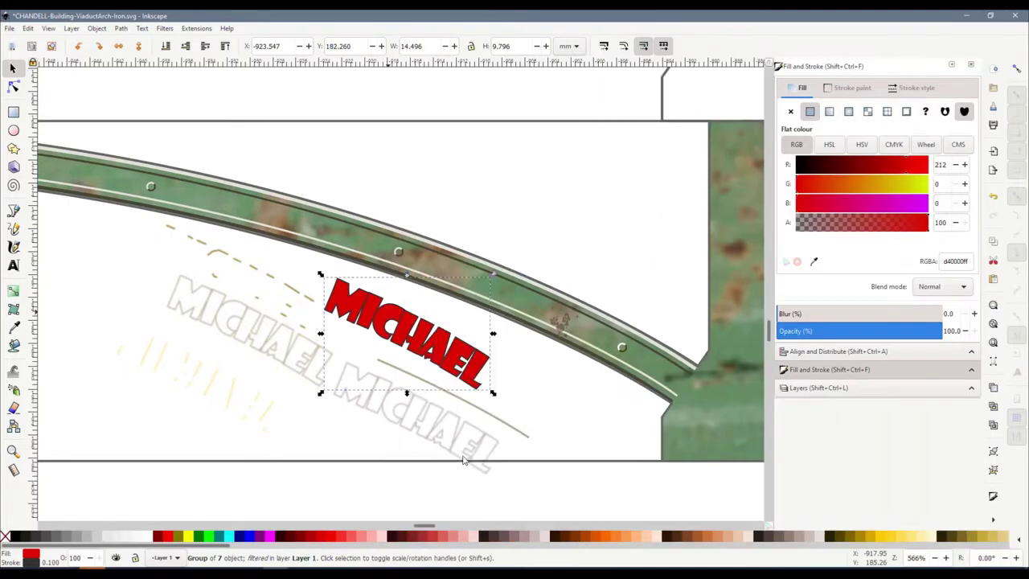
left_click(541, 398)
left_click(342, 306)
left_click_drag(342, 305, 311, 242)
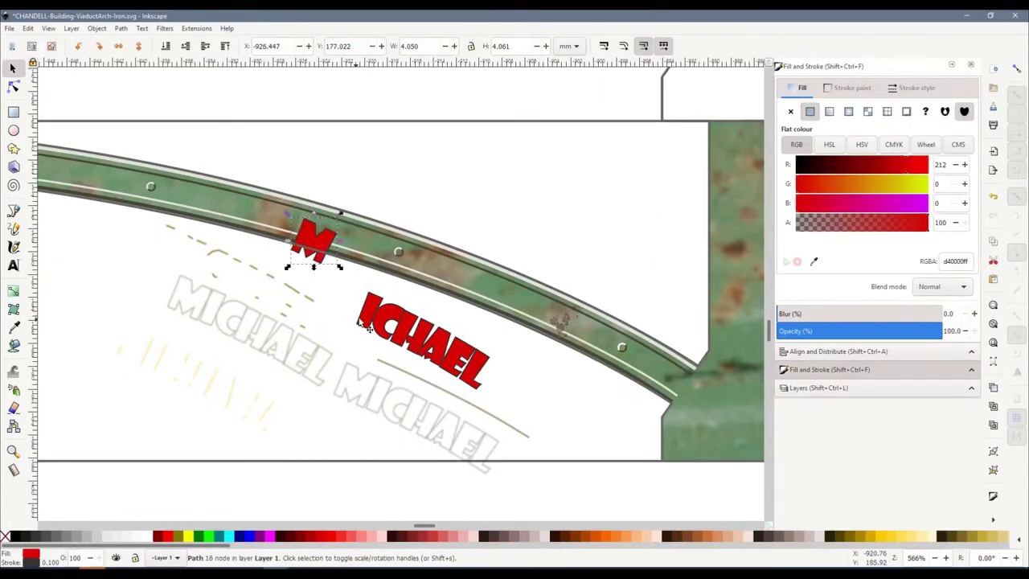
left_click_drag(363, 323, 340, 270)
left_click_drag(417, 337, 413, 304)
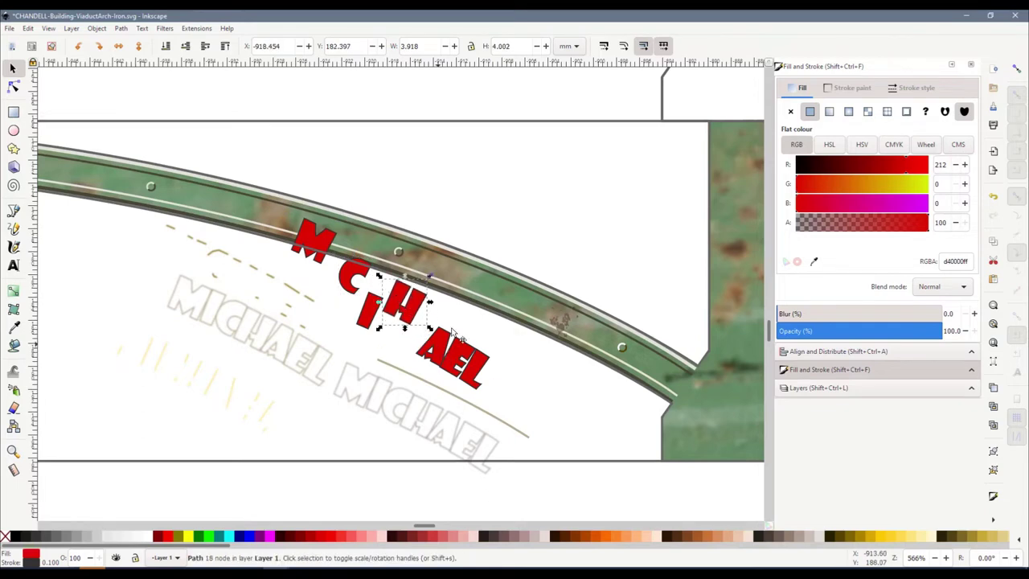
left_click_drag(441, 351, 451, 335)
left_click_drag(471, 354, 591, 396)
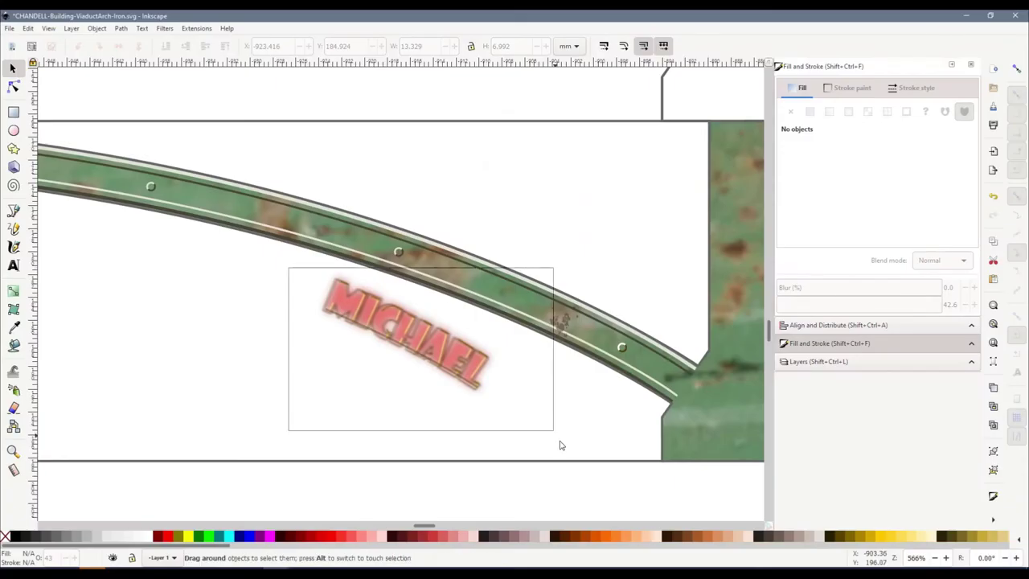
Select all layers of the red block-letter graffiti together and move them onto the girder near its lower end
left_click_drag(560, 445, 554, 434)
left_click_drag(431, 343, 617, 349)
left_click(396, 408)
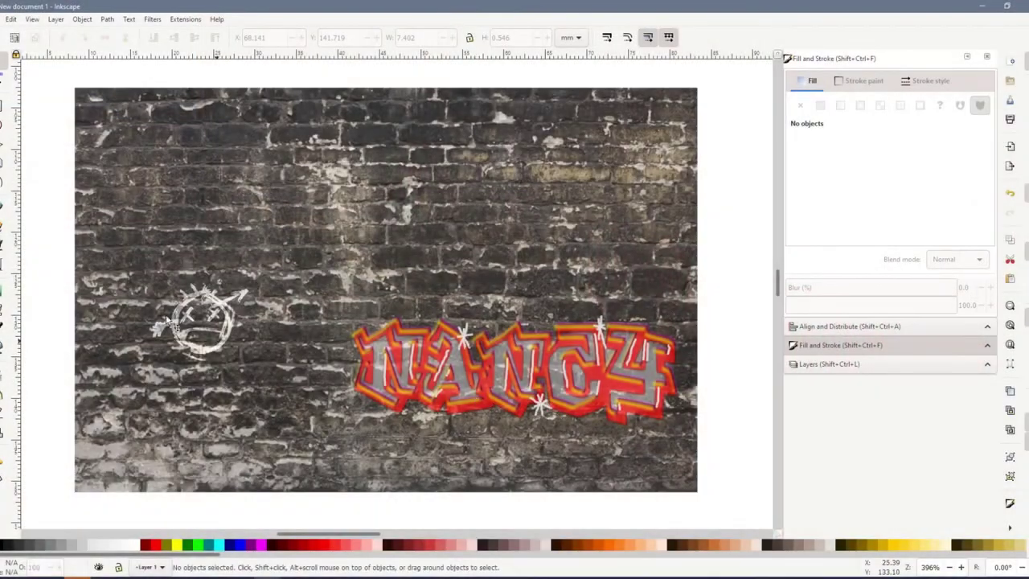
Pull the stacked white face graffiti on the brick wall apart into its two semi-transparent copies
scroll(136, 323, "up", 3)
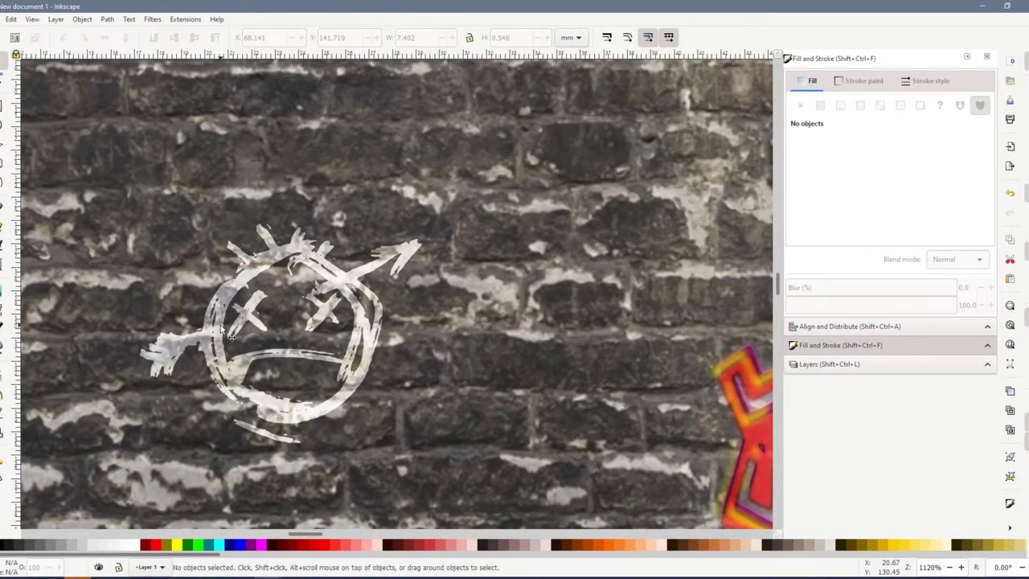
left_click(227, 332)
mouse_move(228, 332)
left_mouse_down()
mouse_move(284, 234)
mouse_move(318, 222)
mouse_move(502, 207)
left_mouse_up()
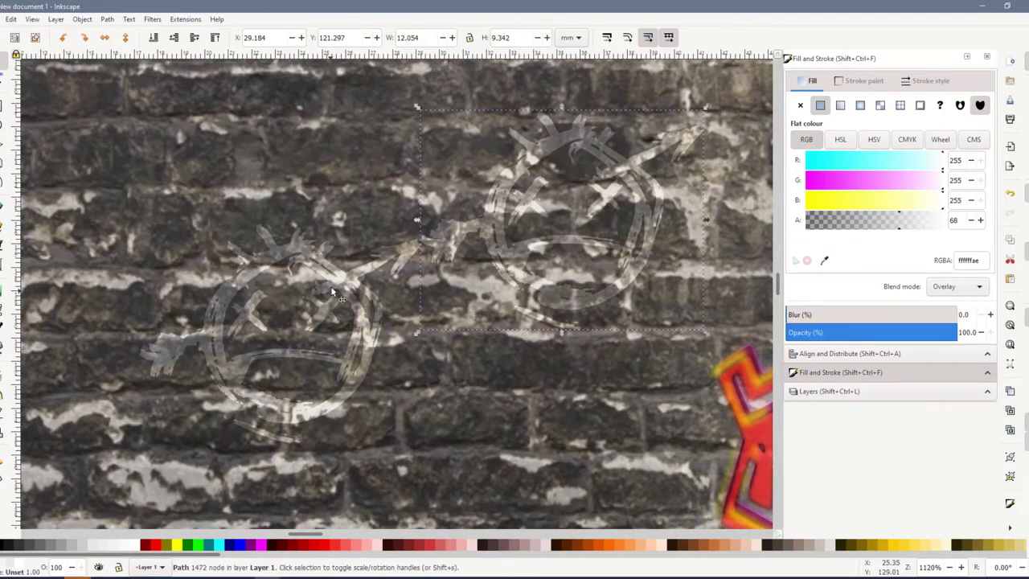
left_click_drag(330, 285, 277, 255)
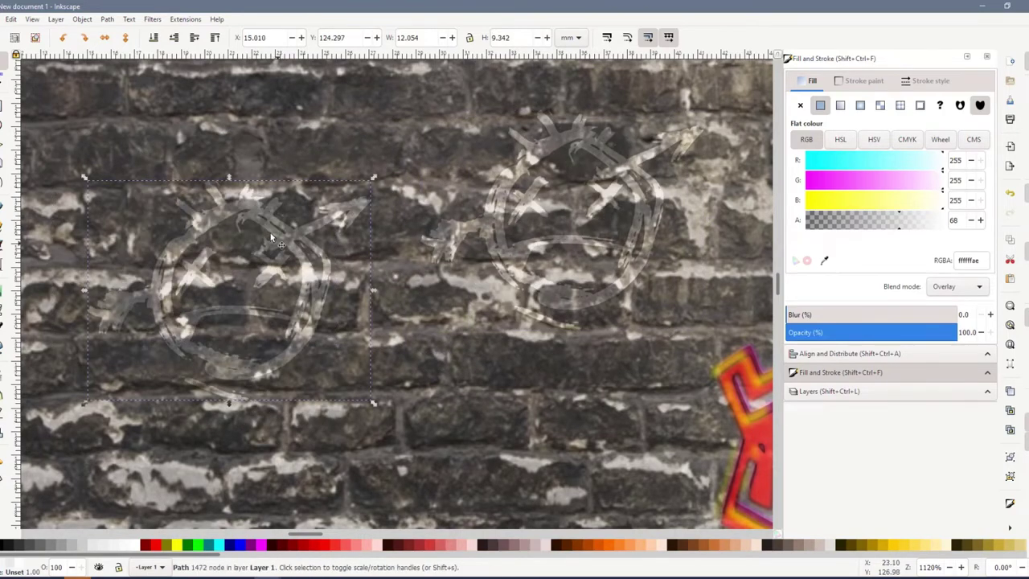
scroll(291, 289, "up", 2)
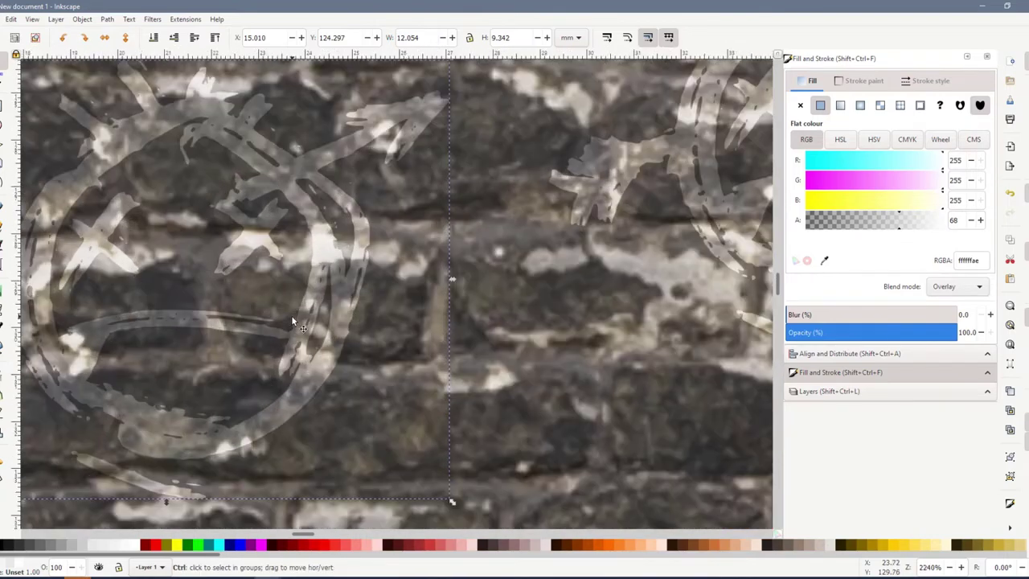
left_click_drag(318, 270, 391, 287)
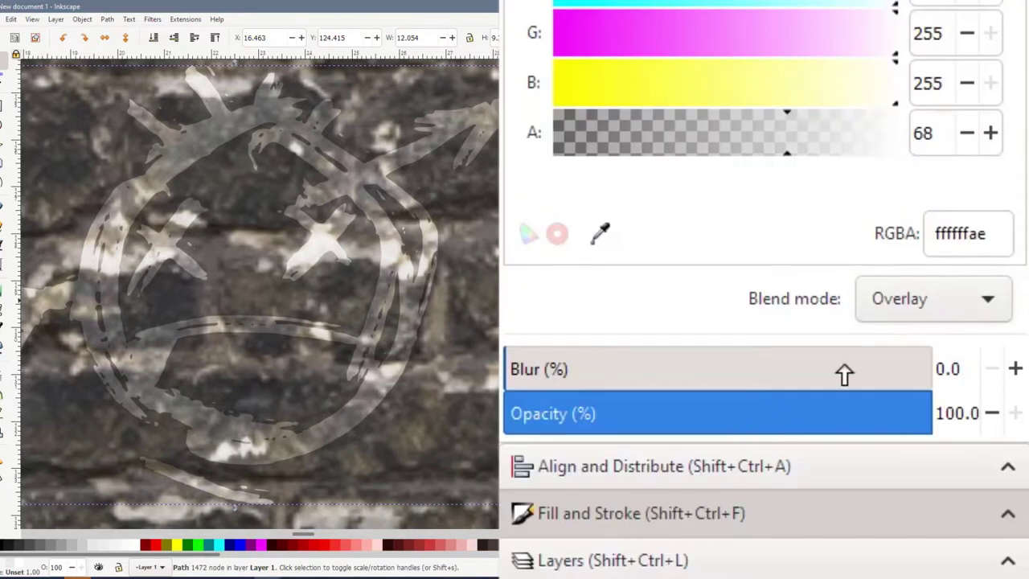
Try the Normal, Multiply, Colour Dodge and Hue blend modes on the selected face copy and return it to Overlay
left_click(952, 288)
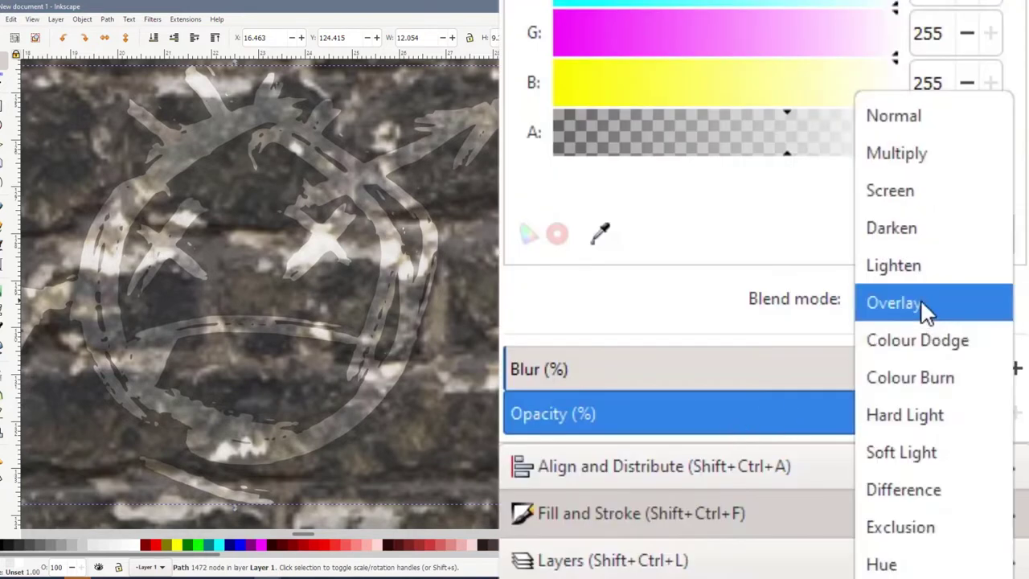
left_click(915, 113)
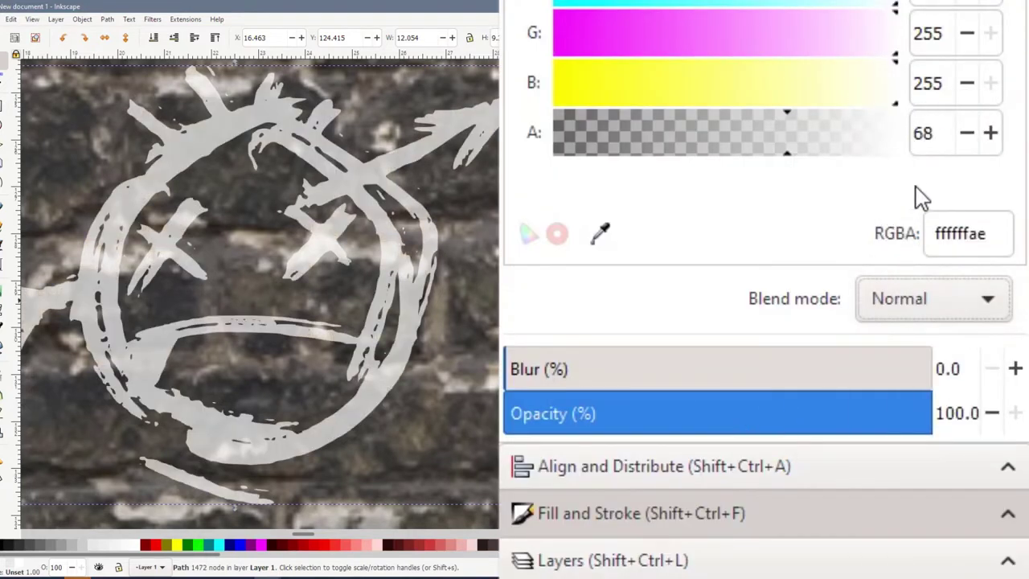
left_click(963, 292)
left_click(958, 342)
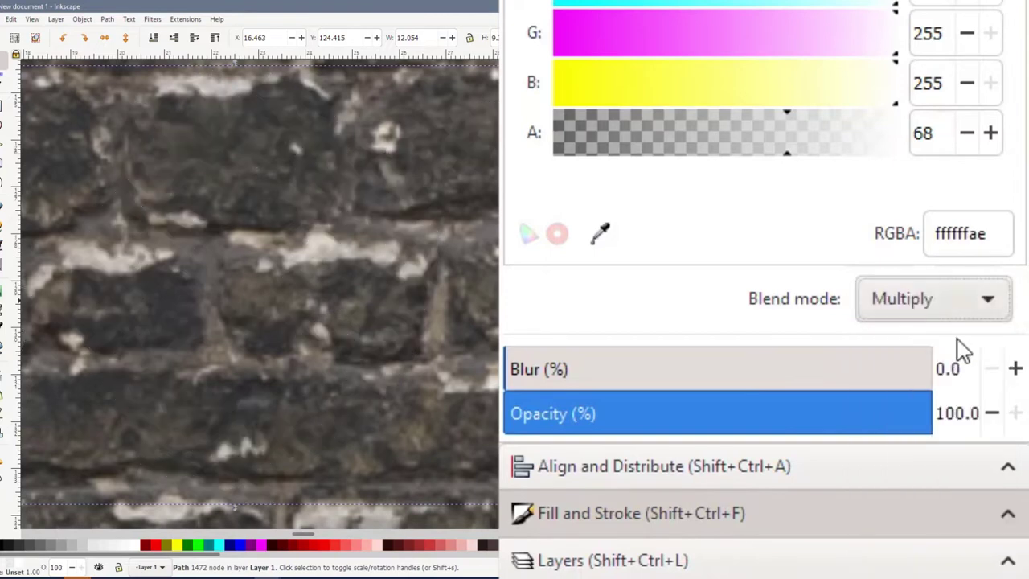
left_click(937, 291)
left_click(933, 492)
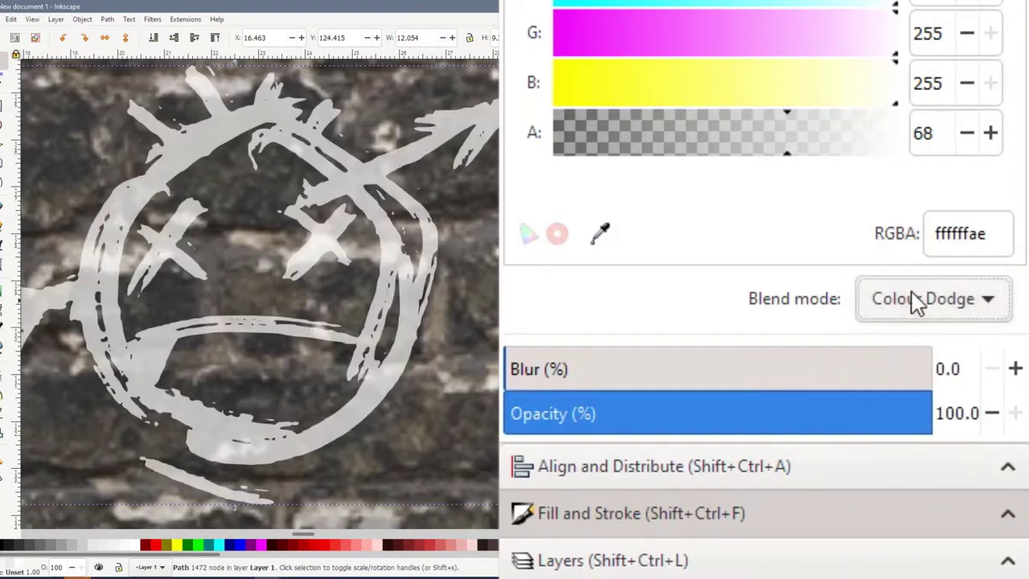
left_click(937, 298)
left_click(921, 523)
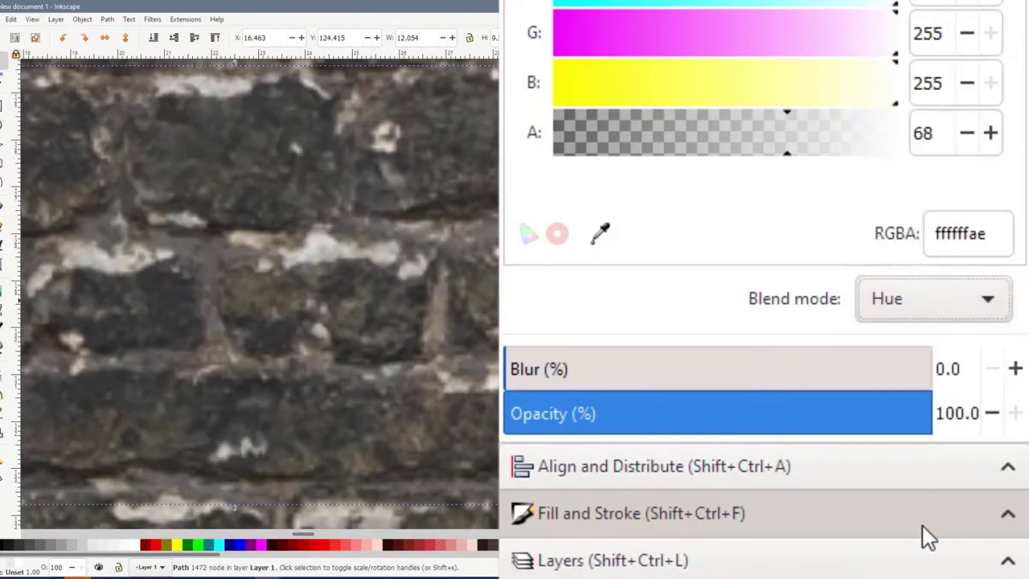
left_click(922, 310)
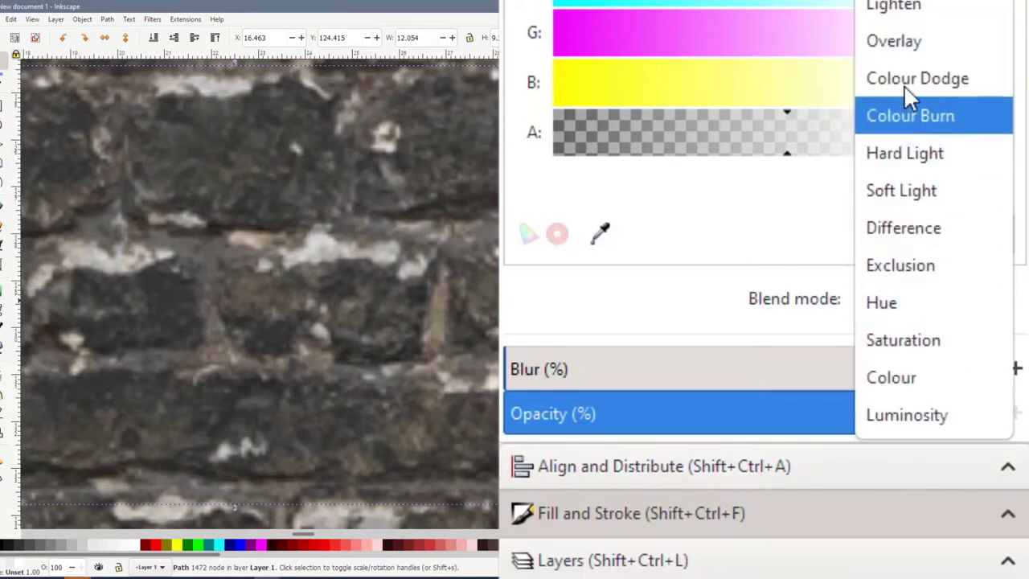
left_click(901, 44)
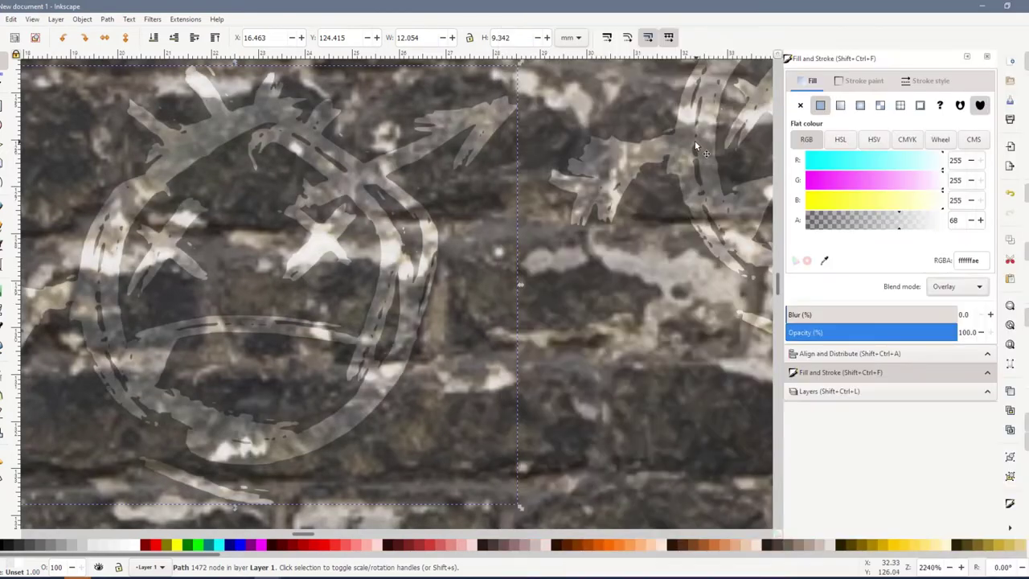
Stack the second face copy back over the first and recolour the selected face to red #FF2A2A
left_click_drag(695, 140, 95, 287)
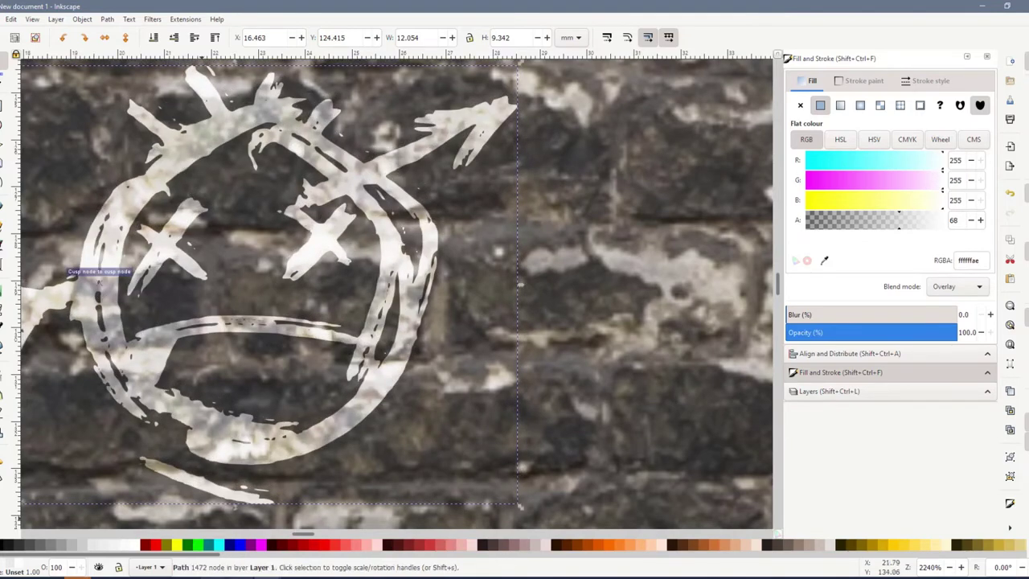
left_click(334, 546)
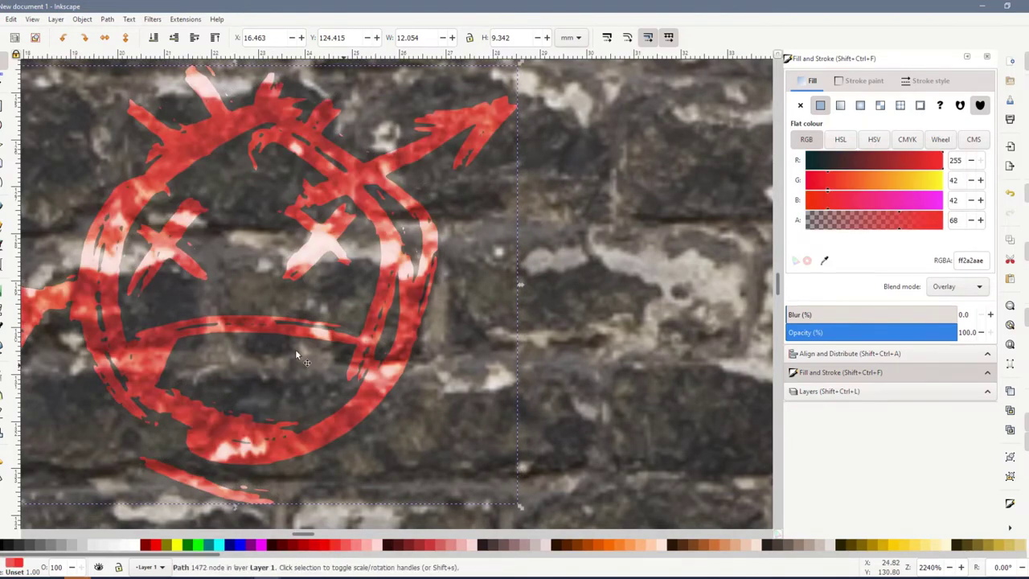
scroll(295, 349, "down", 2)
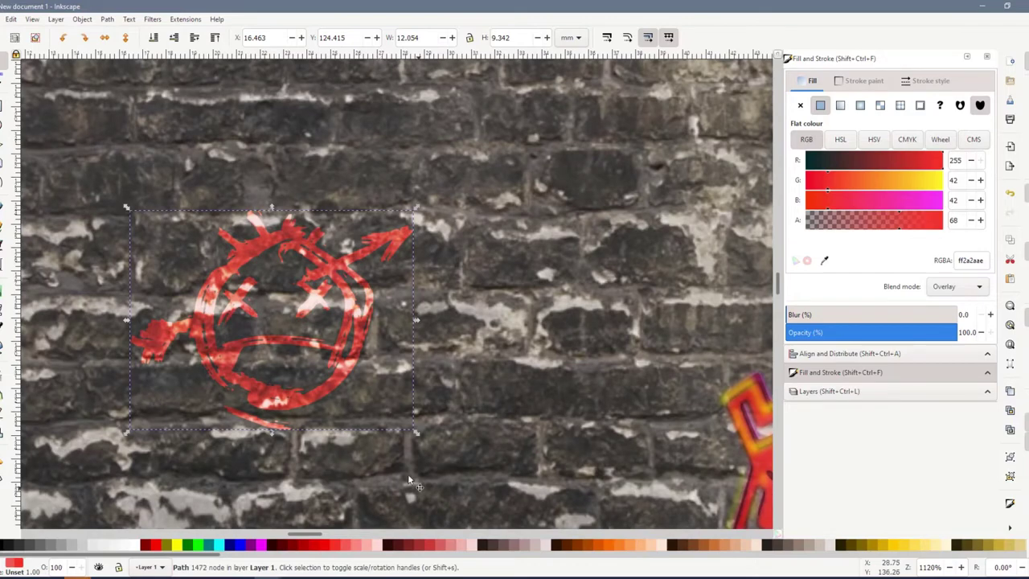
Try shrinking the red face slightly, and delete the face graffiti from the brick wall
scroll(416, 426, "down", 1)
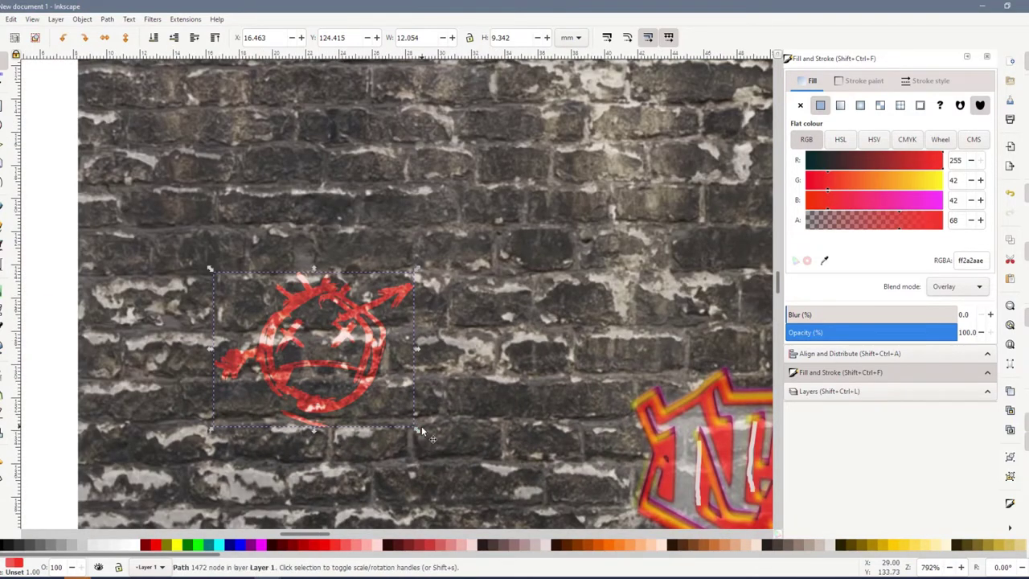
left_click_drag(417, 426, 414, 418)
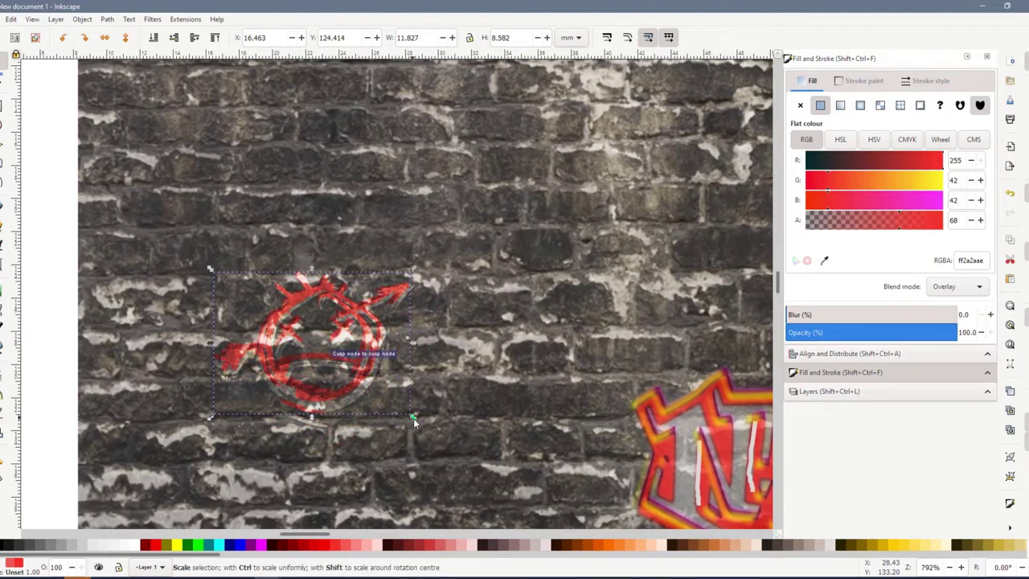
key("Delete")
Pull the blurred yellow highlights above the block lettering and move the red Overlay layer to the blank area below the wall
scroll(354, 347, "down", 5)
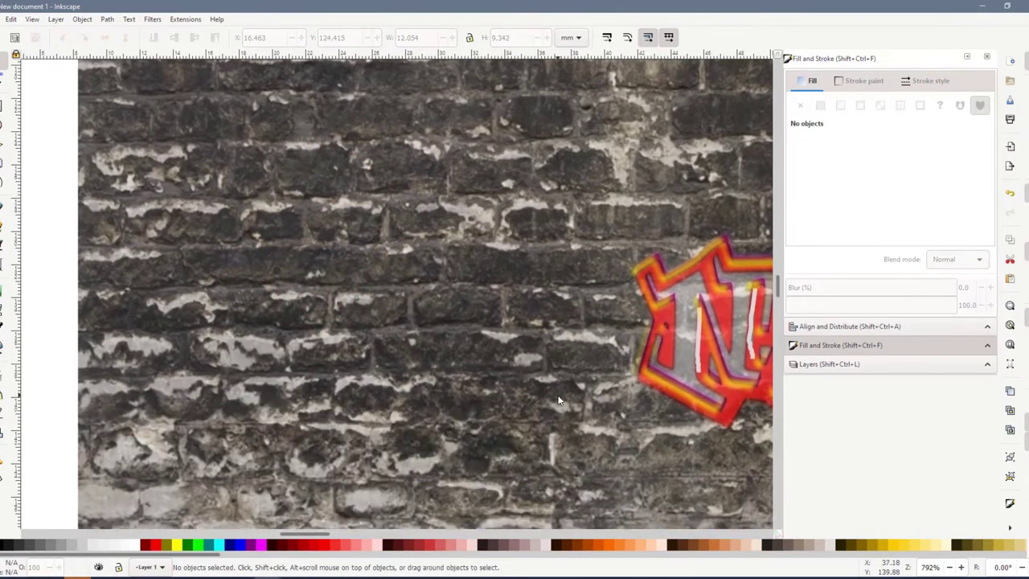
left_click_drag(297, 537, 338, 536)
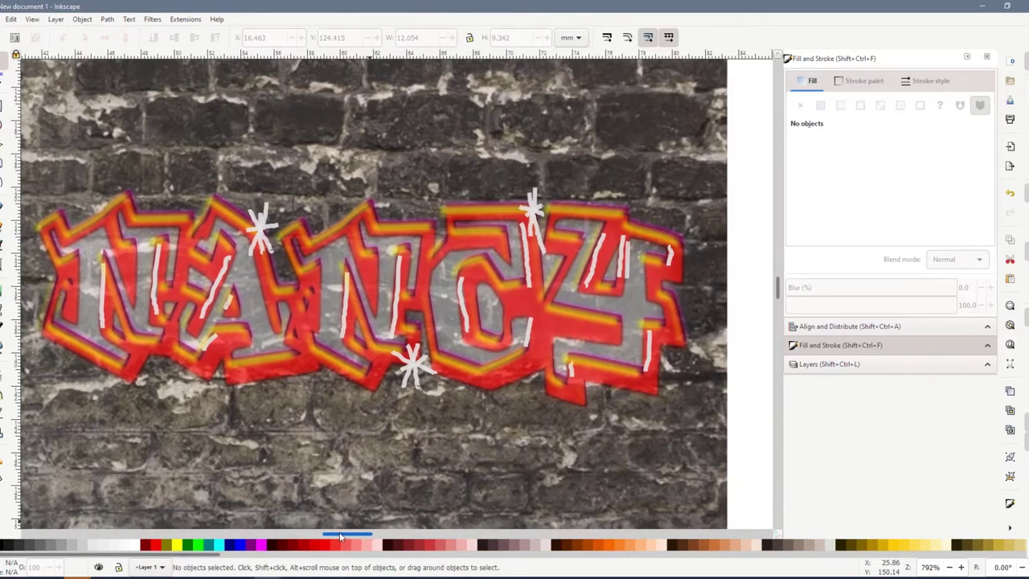
scroll(376, 359, "down", 1, "ctrl")
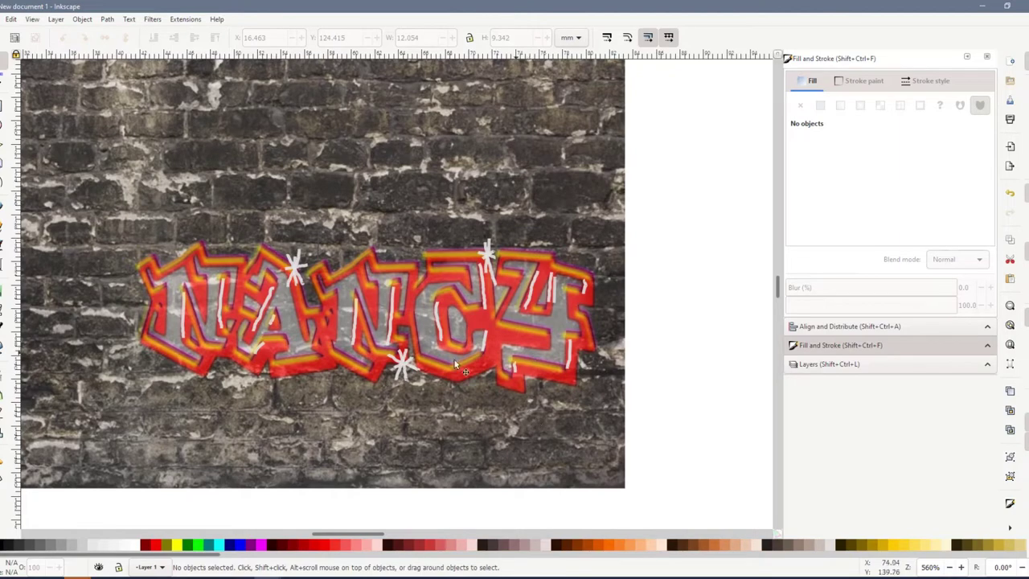
left_click(241, 282)
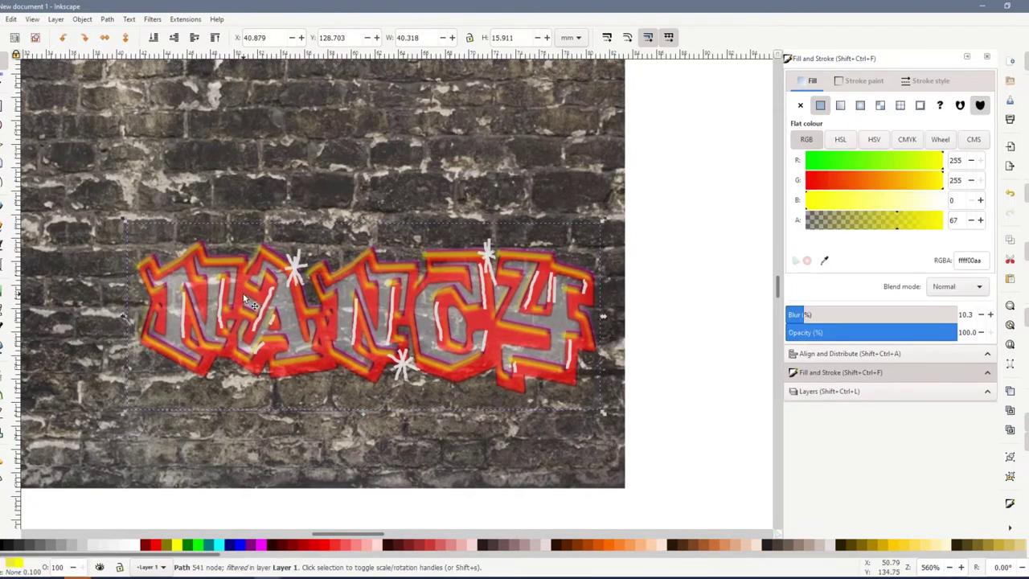
left_click_drag(253, 291, 223, 118)
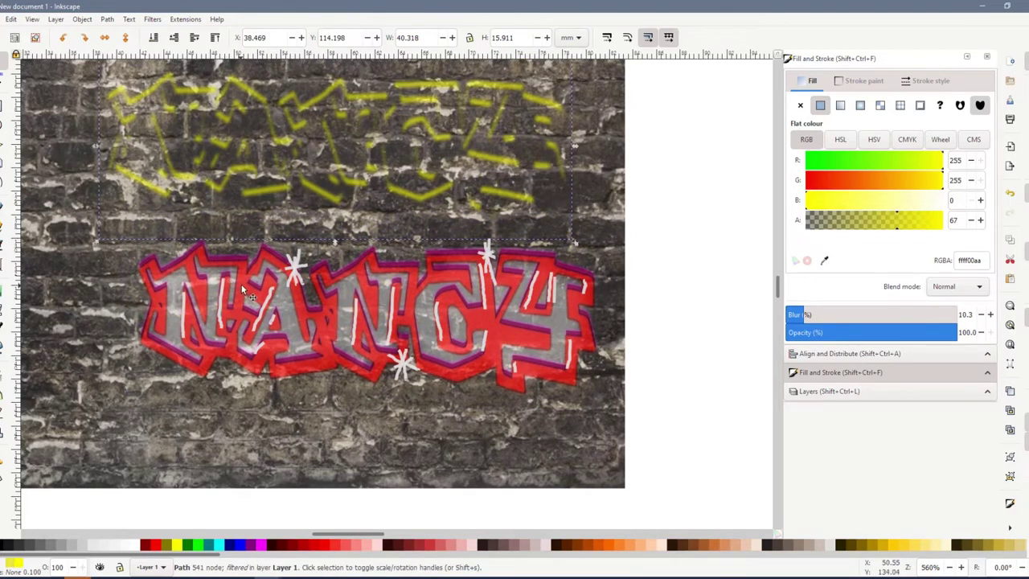
left_click_drag(242, 285, 192, 493)
scroll(290, 372, "down", 3)
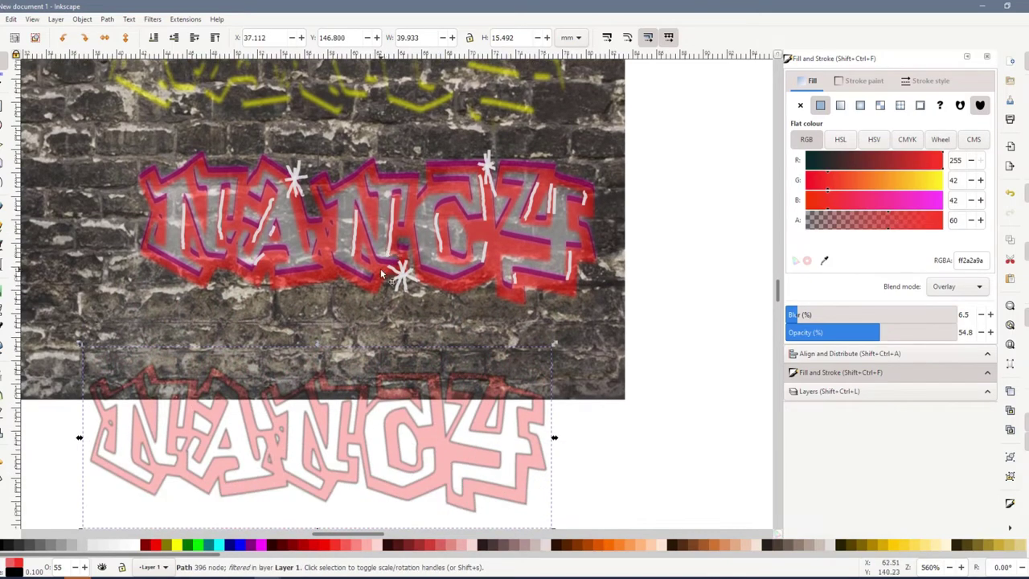
scroll(381, 270, "down", 2)
left_click_drag(376, 368, 283, 420)
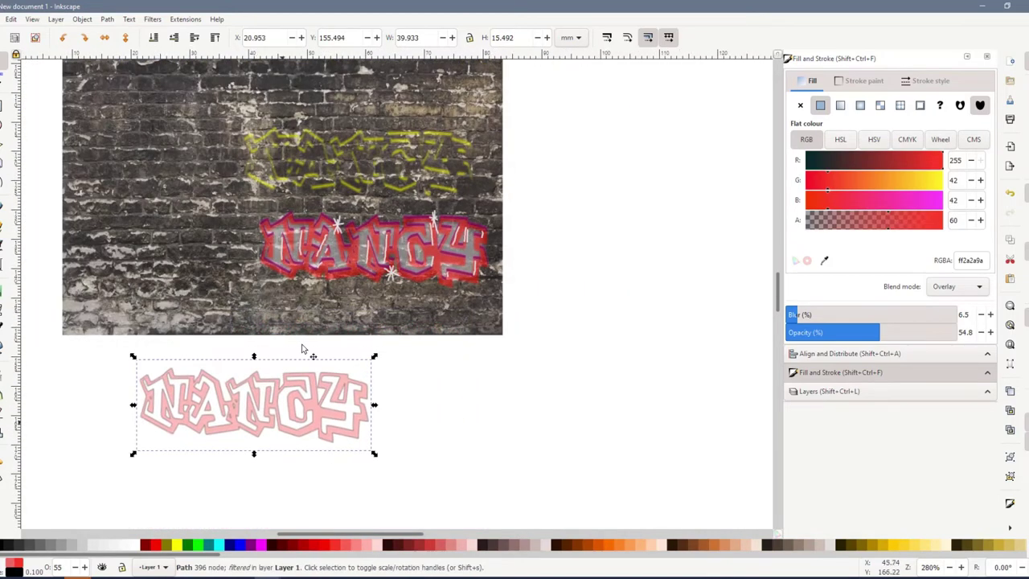
Pull two white highlight strokes off the first letter and move the dark red shading lines to the blank area below the wall
left_click_drag(304, 248, 179, 315)
left_click_drag(298, 249, 207, 310)
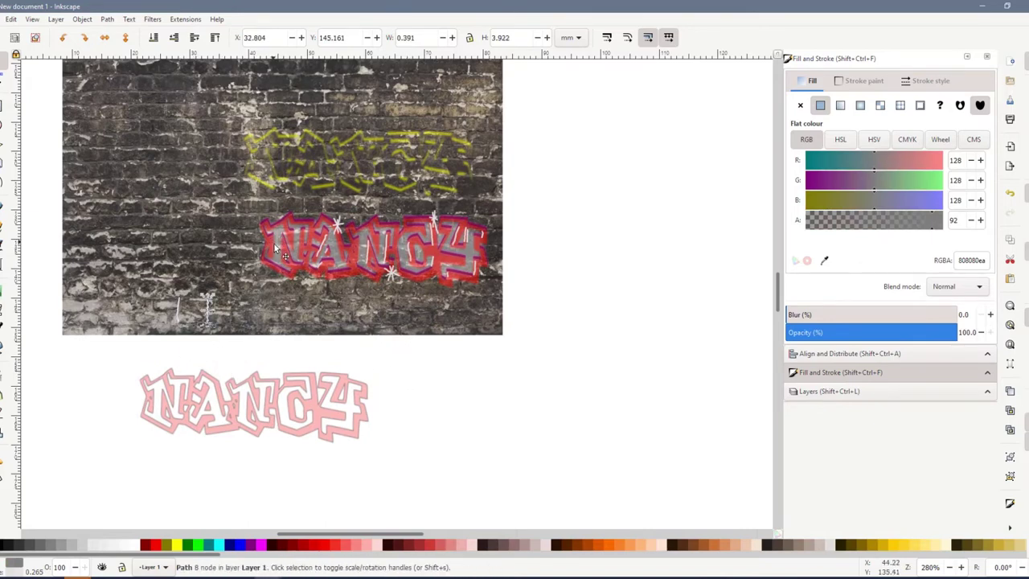
left_click_drag(283, 255, 417, 412)
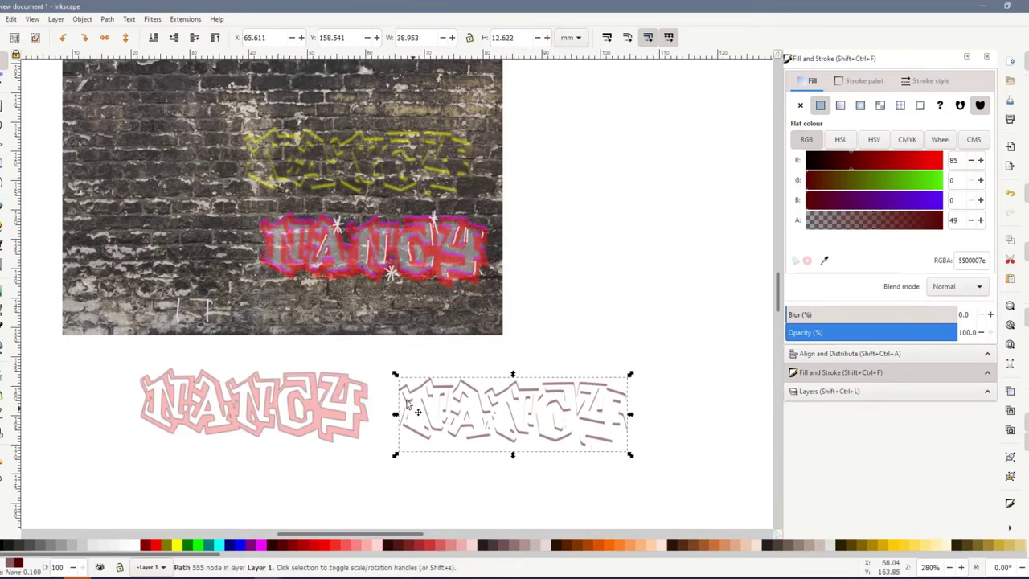
Move the blurred red lettering and the magenta lines below the wall, and the yellow highlights to the blank area beside it
left_click_drag(310, 240, 181, 466)
left_click_drag(287, 243, 420, 490)
left_click_drag(352, 187, 631, 346)
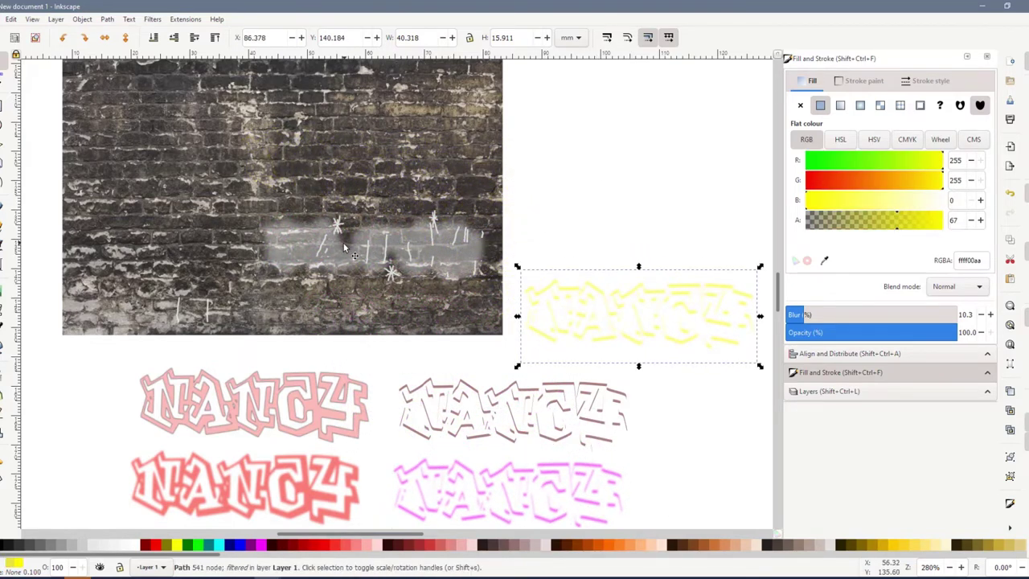
Move the blurred white backing patch up to a clear part of the brick wall and set its blur to 19%
mouse_move(343, 244)
left_mouse_down()
mouse_move(360, 190)
mouse_move(351, 257)
left_mouse_up()
left_click_drag(279, 231, 273, 199)
scroll(244, 148, "up", 2)
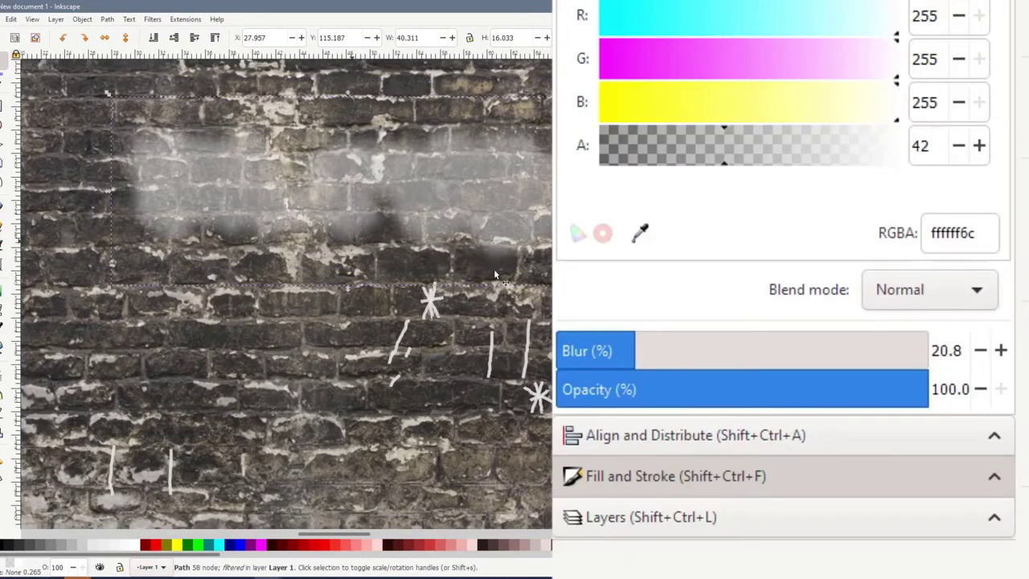
mouse_move(634, 362)
left_mouse_down()
mouse_move(559, 362)
mouse_move(667, 348)
mouse_move(627, 358)
left_mouse_up()
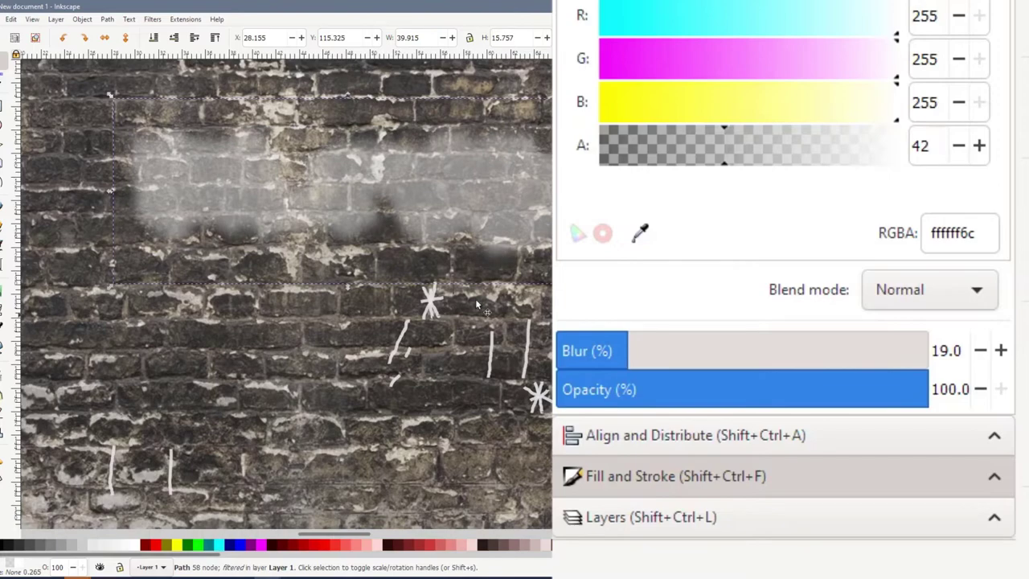
Reassemble the lettering over the white backing by layering the red Overlay, blurred red, yellow, dark shading and magenta pieces onto it
scroll(426, 301, "down", 2)
scroll(422, 298, "down", 1)
scroll(422, 322, "down", 1)
left_click_drag(398, 462, 445, 236)
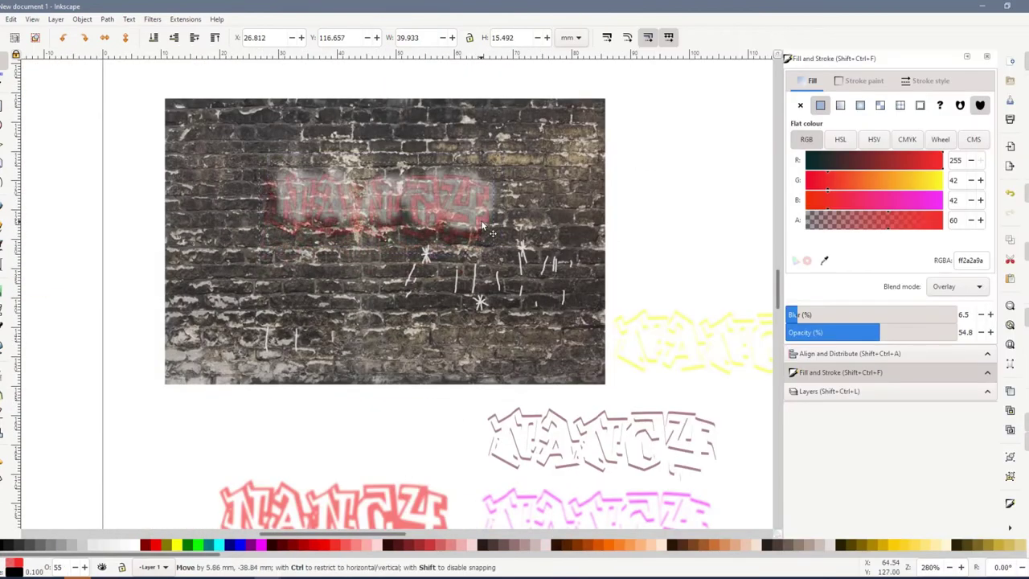
left_click_drag(392, 515, 442, 200)
left_click_drag(634, 326, 294, 190)
left_click_drag(582, 471, 365, 237)
left_click_drag(605, 490, 392, 176)
Pull the lower white sparkle apart into its individual brush strokes, and undo these moves
mouse_move(756, 292)
left_mouse_down()
mouse_move(705, 263)
mouse_move(506, 359)
mouse_move(464, 338)
mouse_move(497, 306)
mouse_move(366, 334)
left_mouse_up()
scroll(481, 301, "up", 4)
left_click(496, 317)
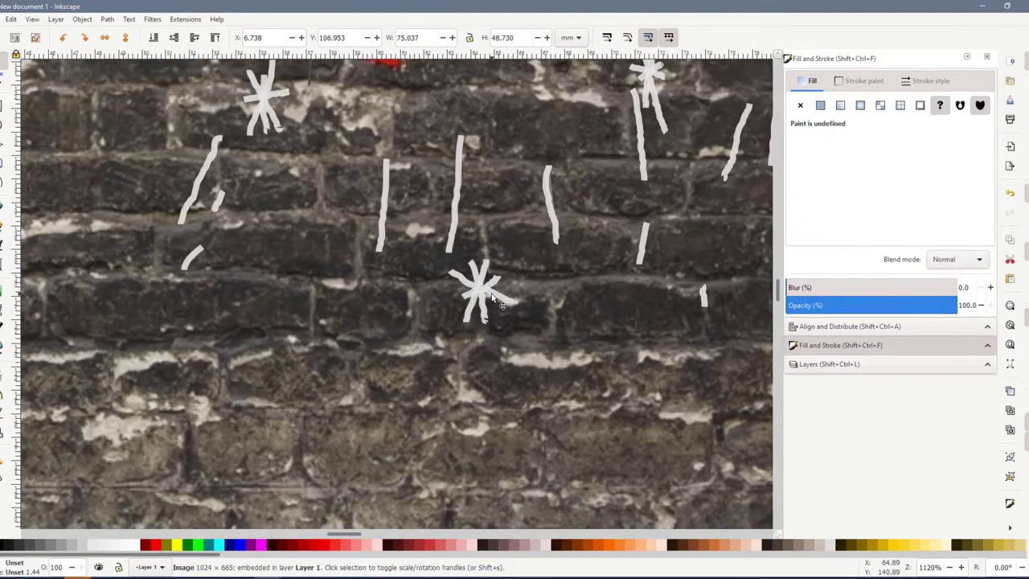
left_click_drag(476, 289, 477, 408)
left_click_drag(479, 272, 382, 309)
left_click_drag(479, 308, 558, 388)
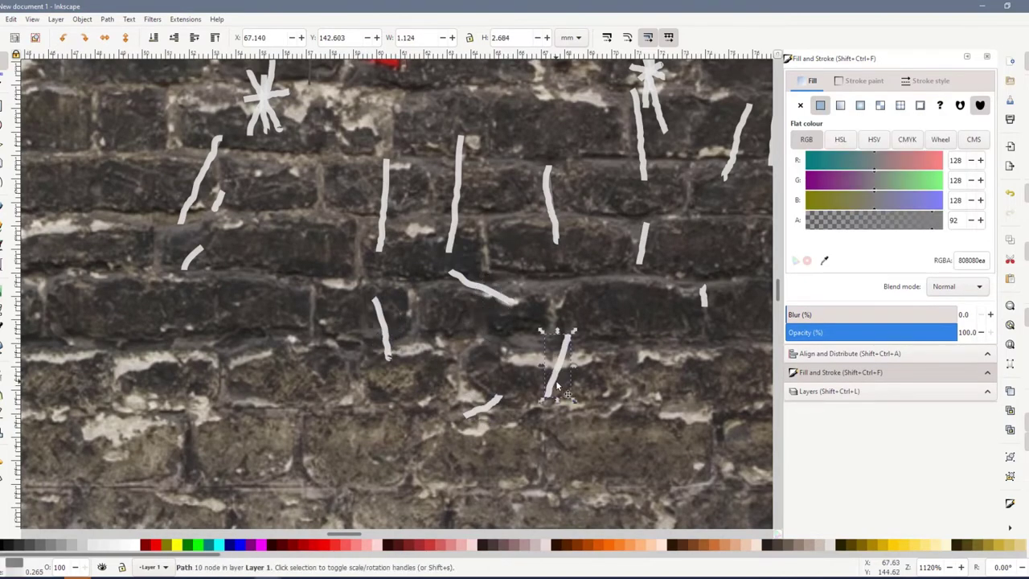
key("ctrl+z")
key("ctrl+z")
key("ctrl+z")
Select the white highlight strokes and sparkles together and move them onto the reassembled lettering
scroll(570, 325, "down", 4)
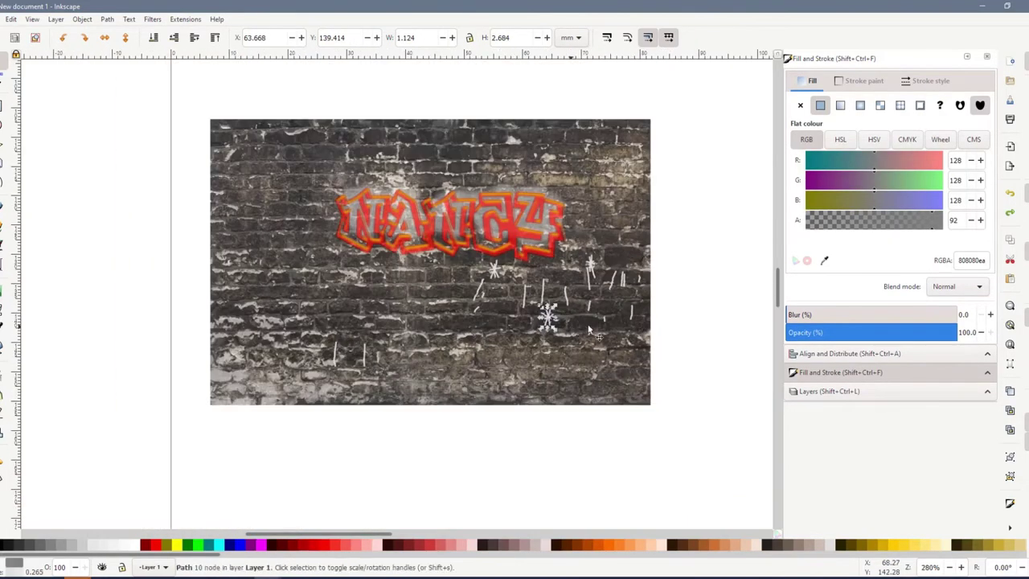
left_click(687, 367)
left_click_drag(686, 368, 462, 234)
left_click_drag(551, 321, 470, 249)
left_click(708, 321)
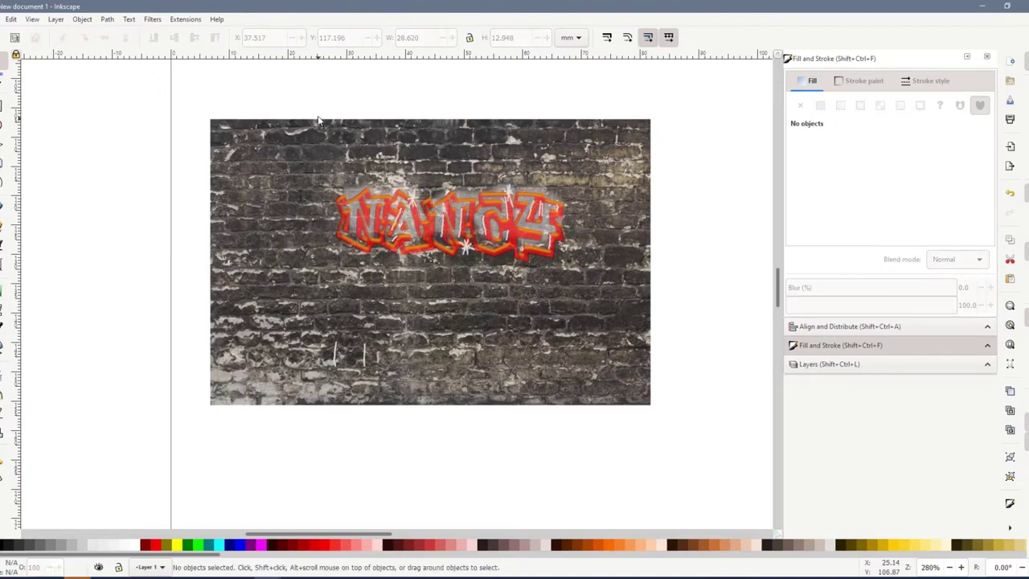
Select all the pieces of the reassembled lettering together and nudge them slightly upward on the dark brick wall
mouse_move(319, 121)
left_mouse_down()
mouse_move(509, 274)
mouse_move(576, 277)
left_mouse_up()
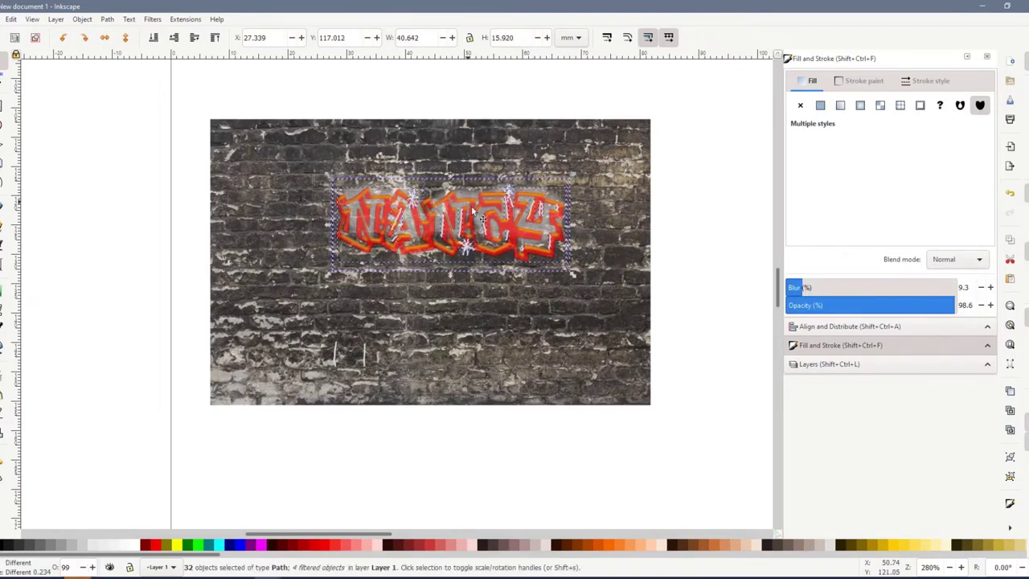
left_click_drag(474, 223, 477, 214)
scroll(470, 218, "up", 2)
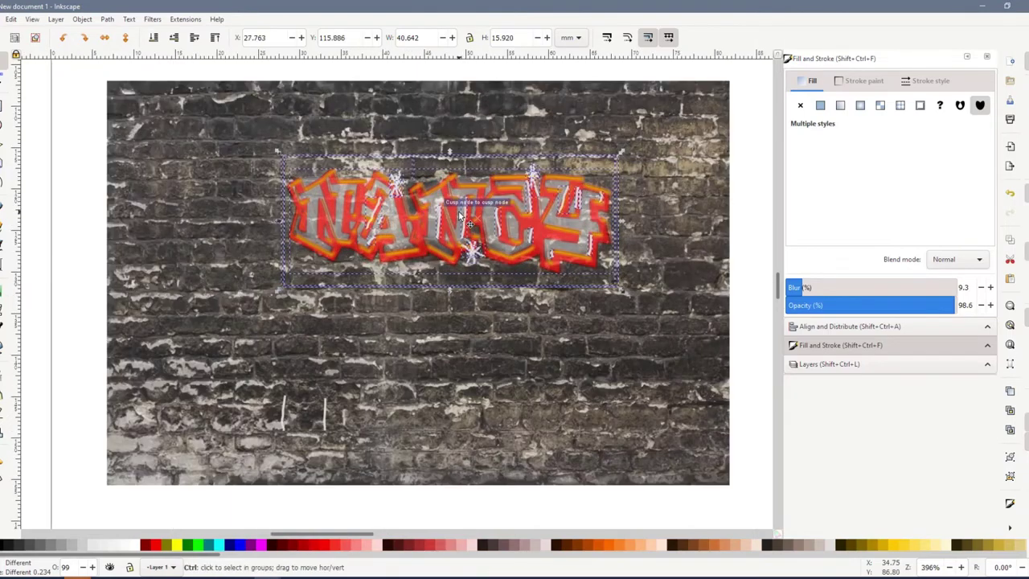
left_click(461, 305)
scroll(410, 226, "up", 2)
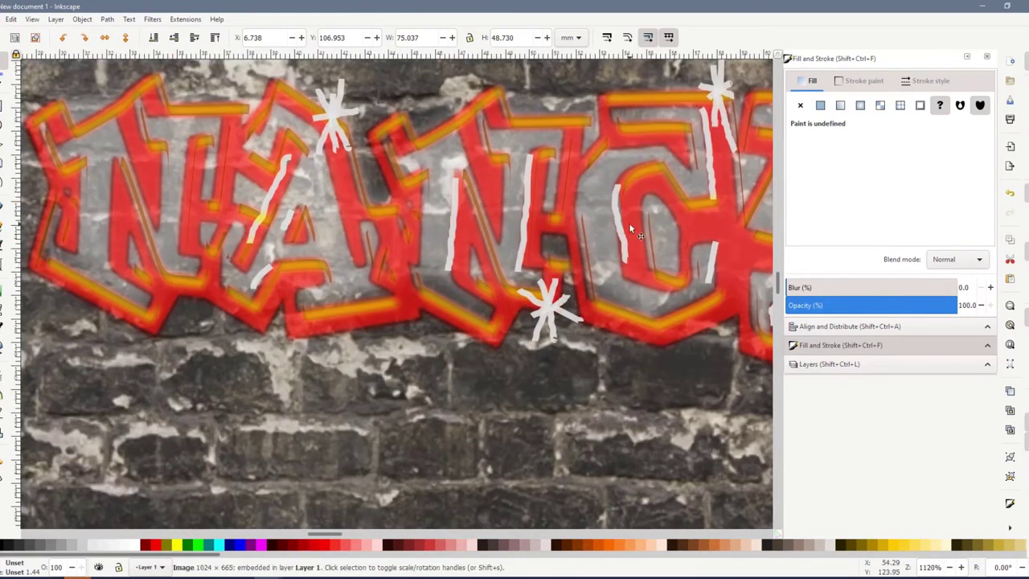
scroll(630, 228, "down", 3)
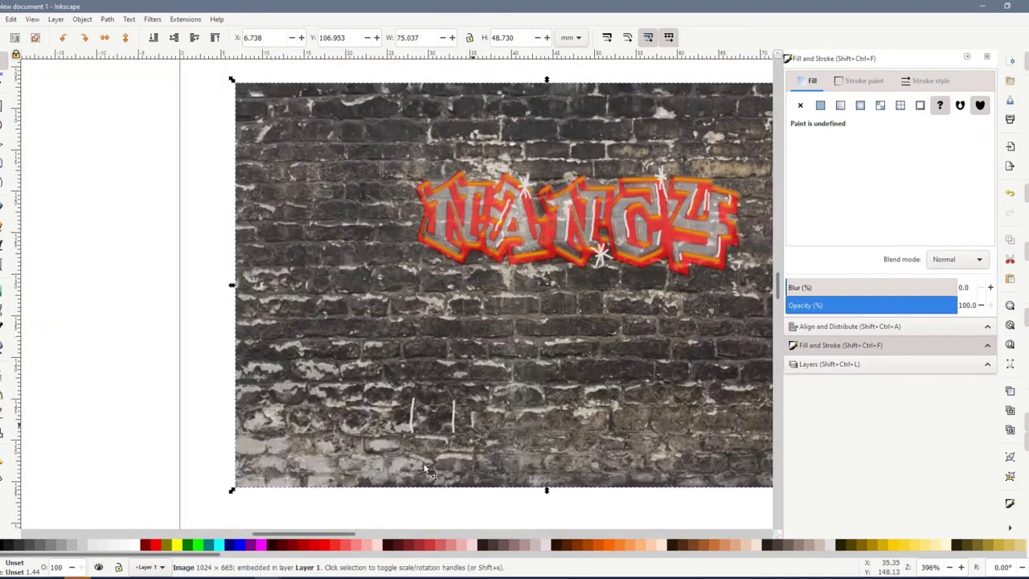
left_click_drag(332, 538, 362, 535)
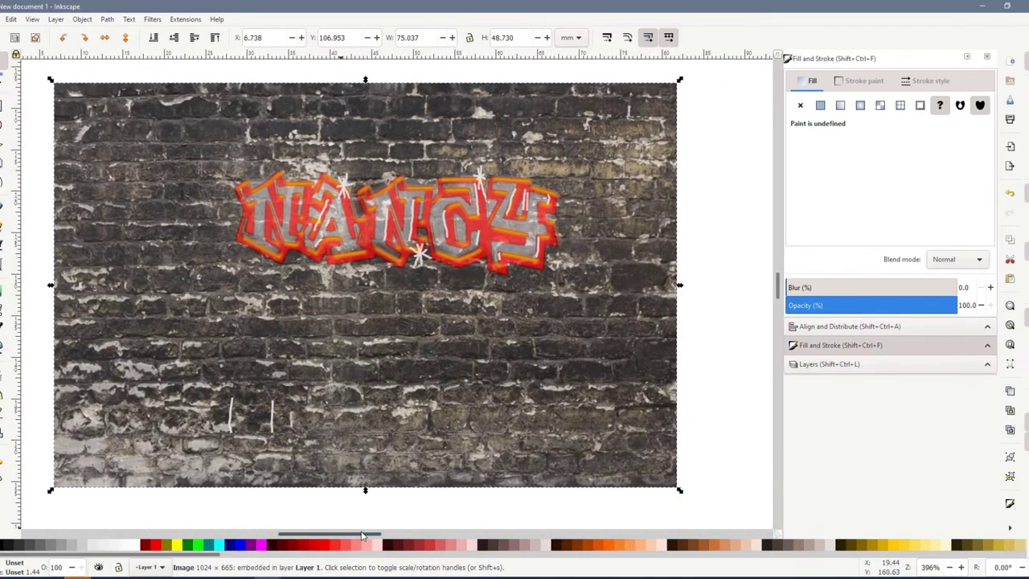
scroll(347, 279, "down", 1)
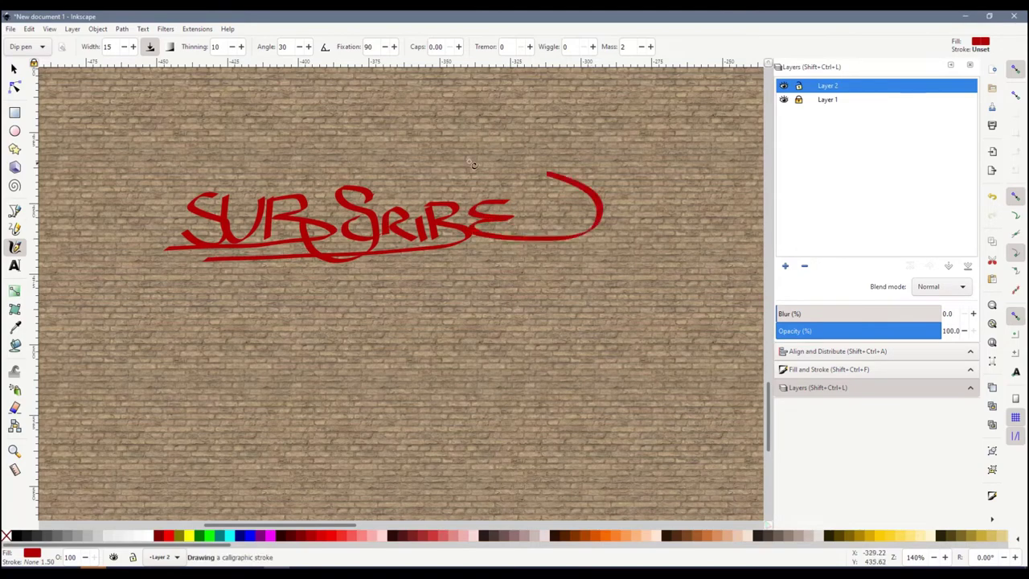
Complete the long calligraphic sweep over the word SUBSCRIBE on the brown brick wall and group all the lettering strokes
left_click_drag(472, 164, 160, 164)
key("s")
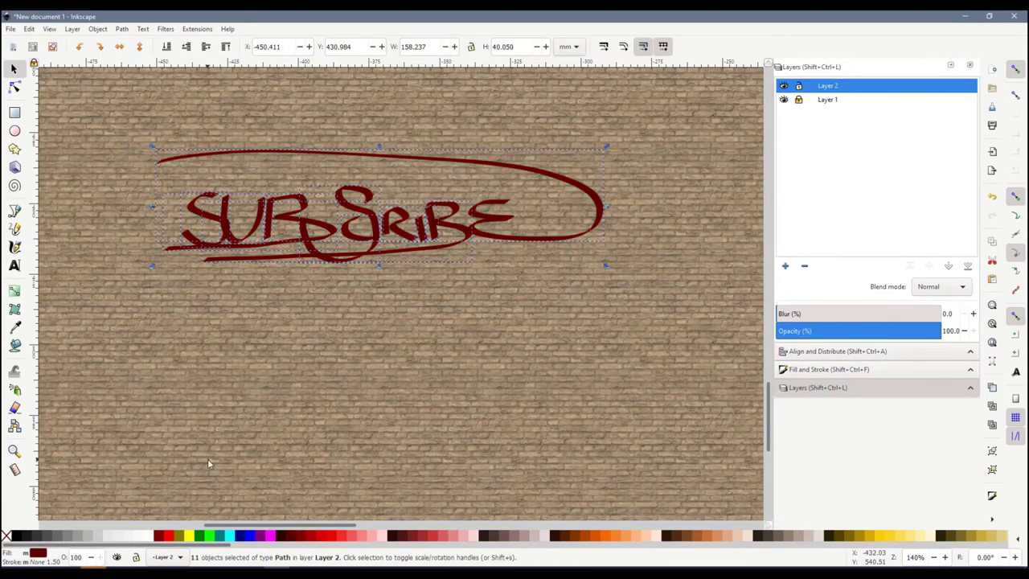
key("ctrl+g")
Back the grouped SUBSCRIBE lettering with a black outline using a 2.4 mm stroke width
left_click(16, 536, "shift")
left_click(833, 371)
scroll(841, 113, "up", 9)
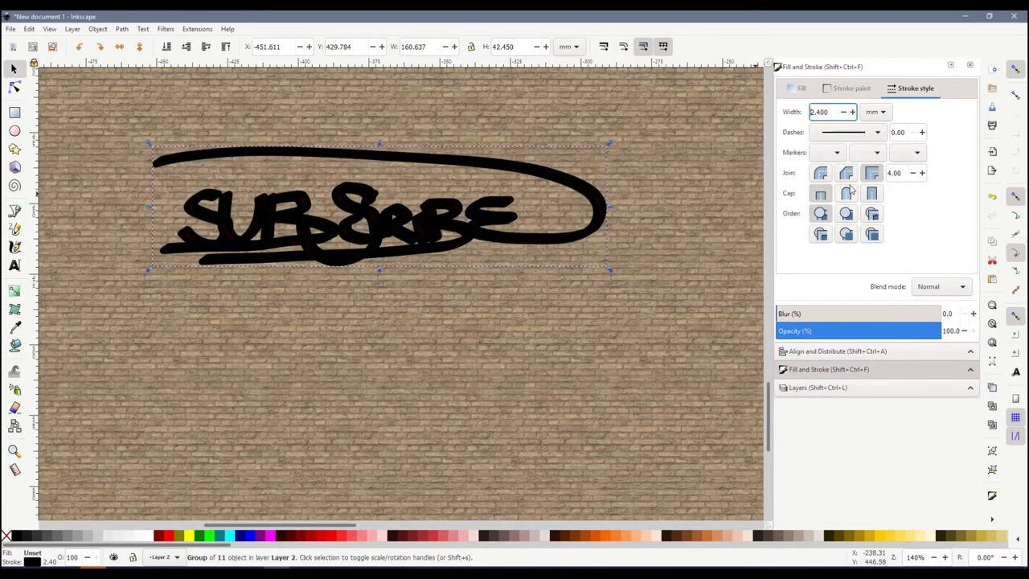
key("ctrl+z")
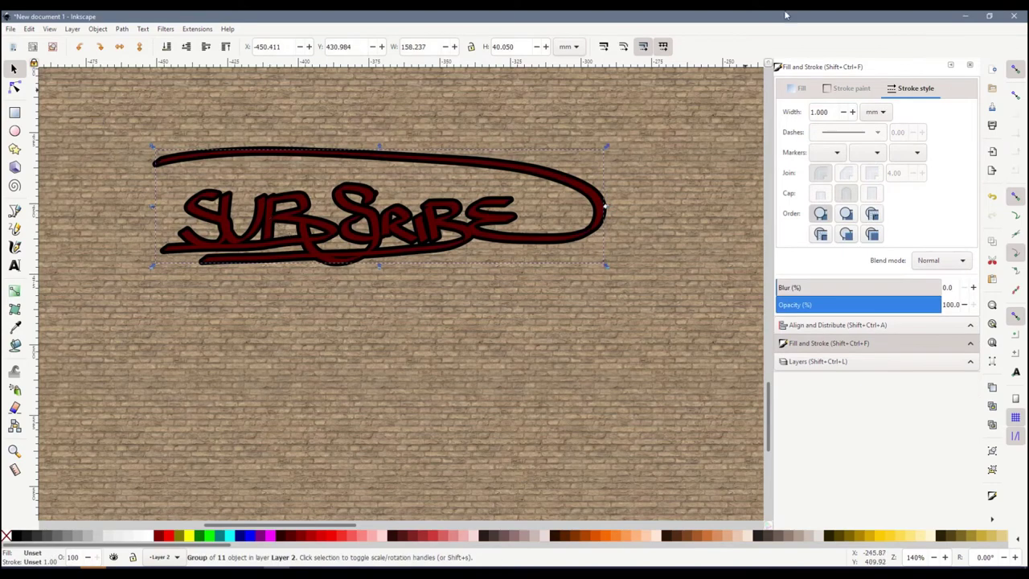
Fill the lettering group with bright red and turn the fill into a linear gradient running from yellow to red
left_click(801, 87)
left_click(828, 112)
left_click(166, 537)
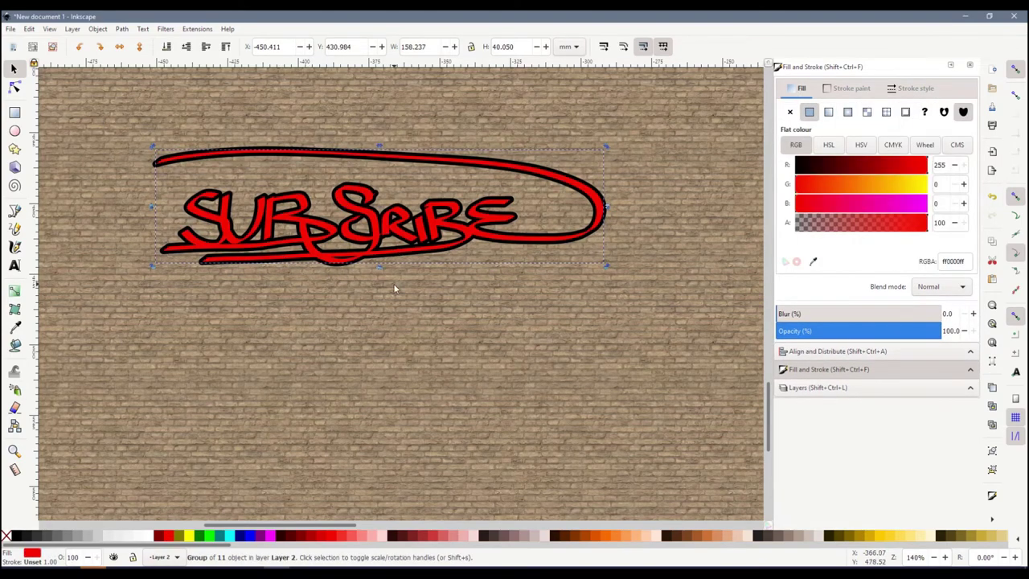
left_click(831, 113)
key("g")
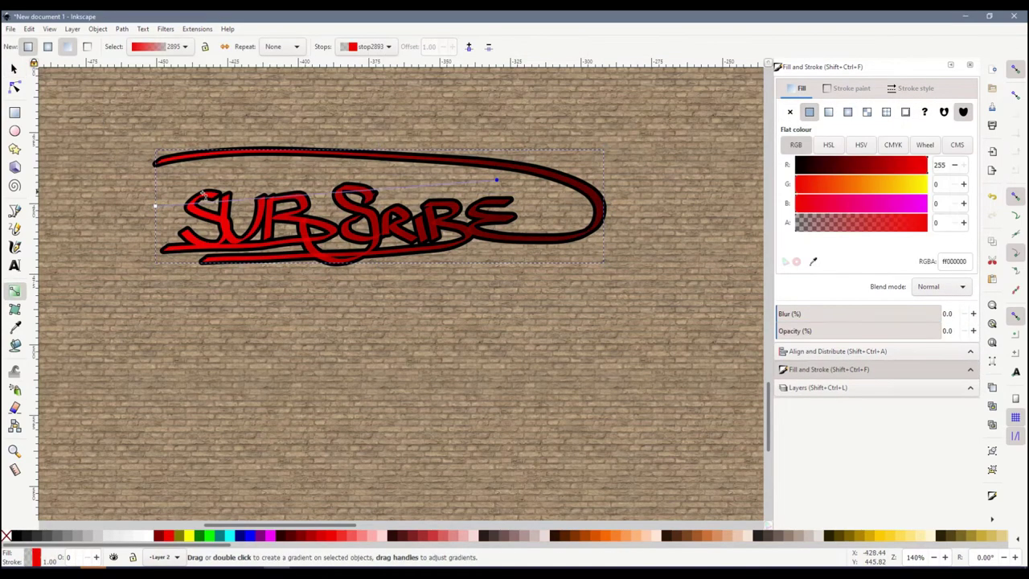
left_click(190, 537)
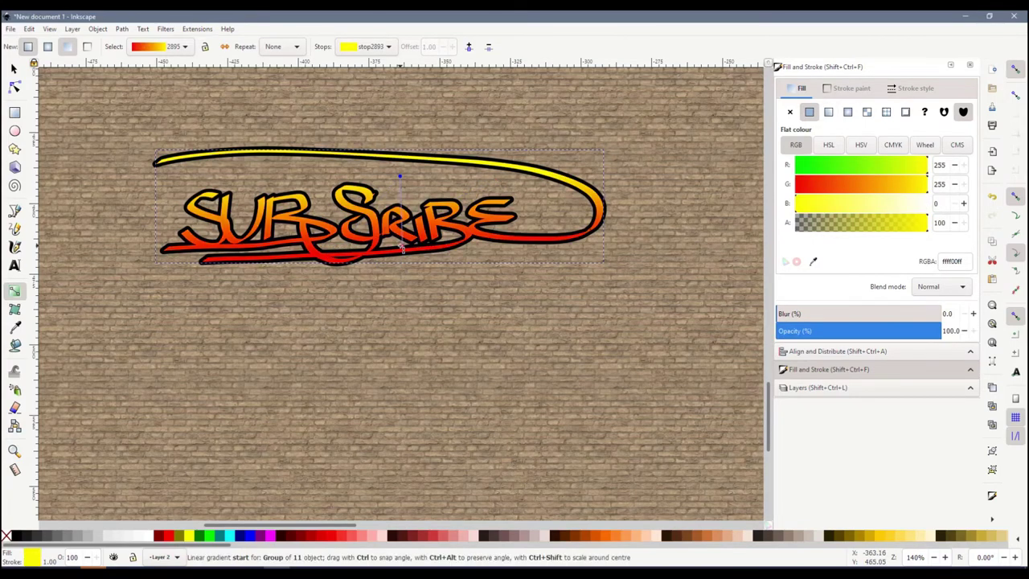
Select the gradient lettering with its black outline and set Layer 2 to Overlay blending at 65.5% opacity
left_click(13, 69)
left_click_drag(97, 122, 645, 307)
left_click(876, 361)
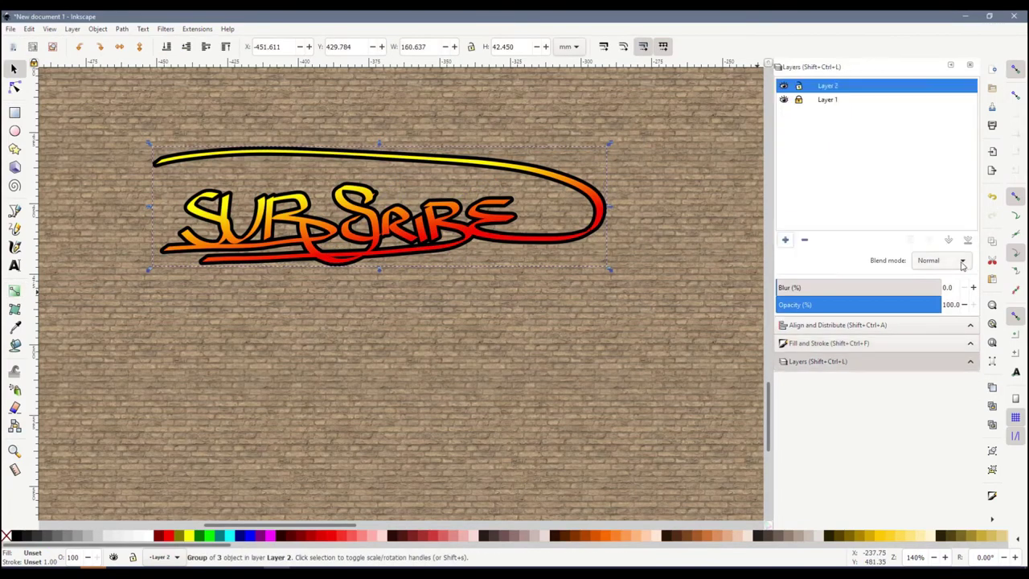
left_click(961, 262)
left_click(935, 335)
left_click_drag(932, 307, 904, 311)
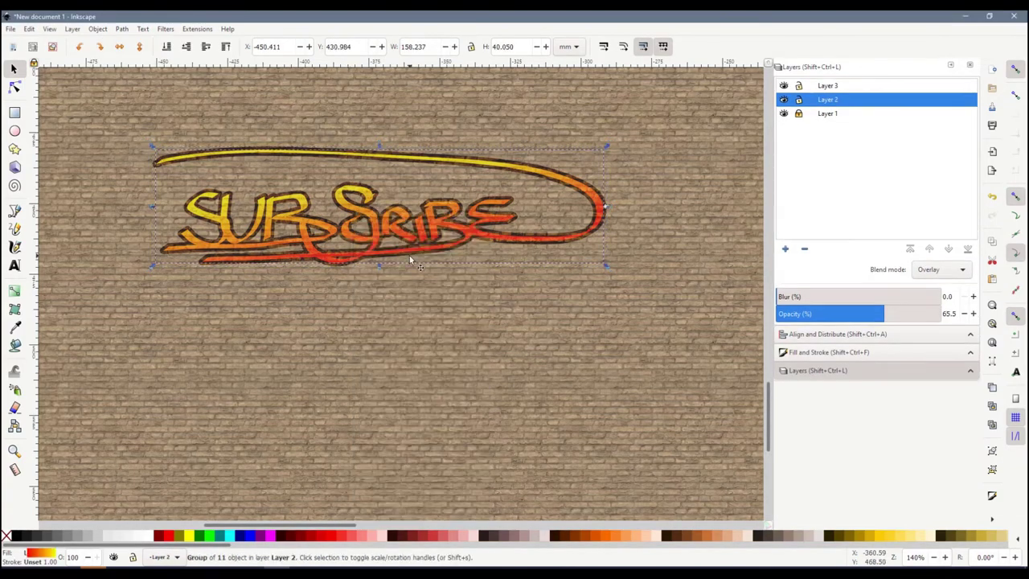
Place a copy of the gradient lettering on Layer 3, blur it and set the layer's opacity to 28.4%
key("shift+Page_Up")
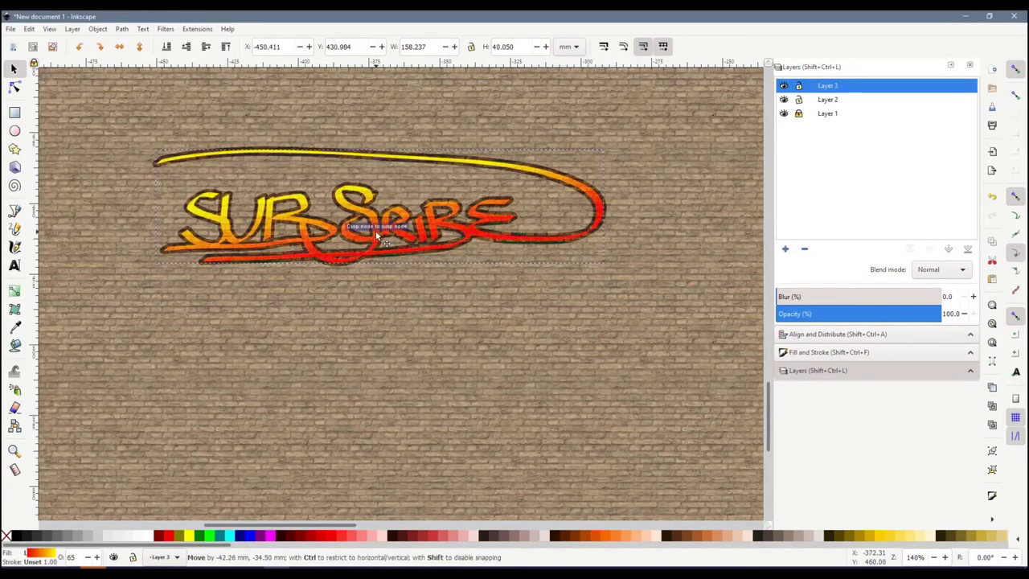
left_click(842, 334)
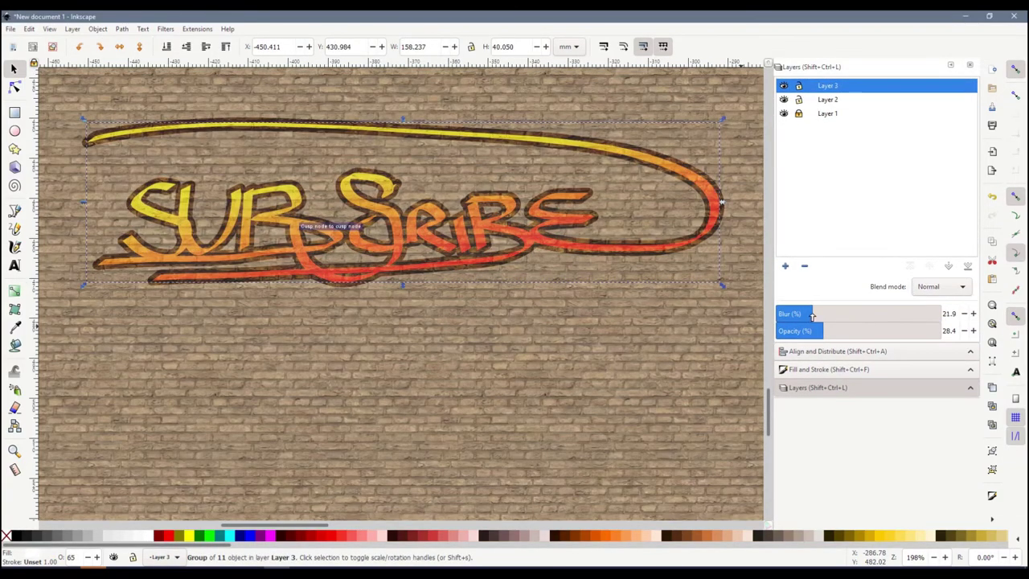
key("ctrl+shift+f")
left_click_drag(884, 331, 946, 332)
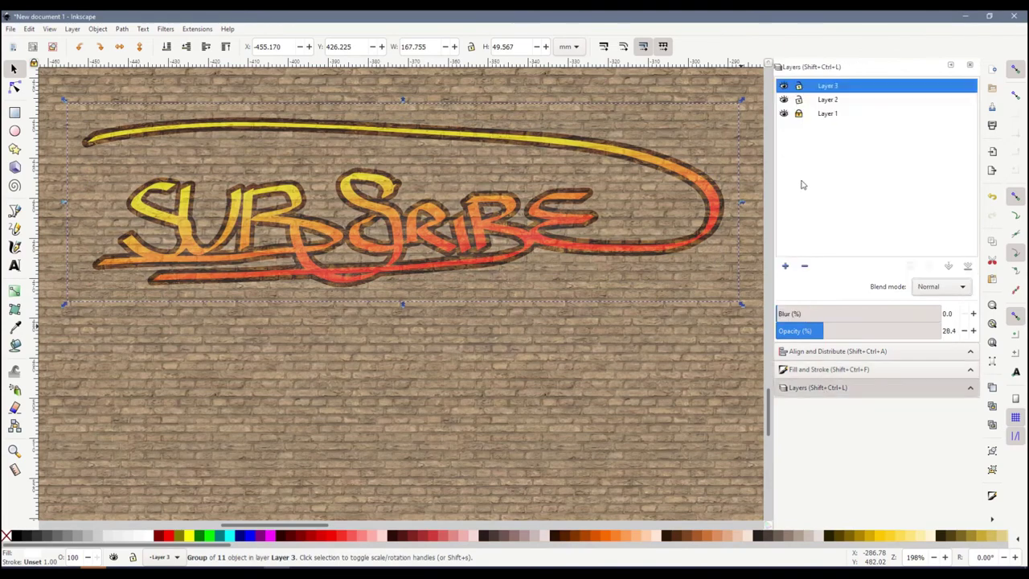
Draw thin freehand highlight lines along the edges of the letters and the lower underline on Layer 4
left_click(15, 229)
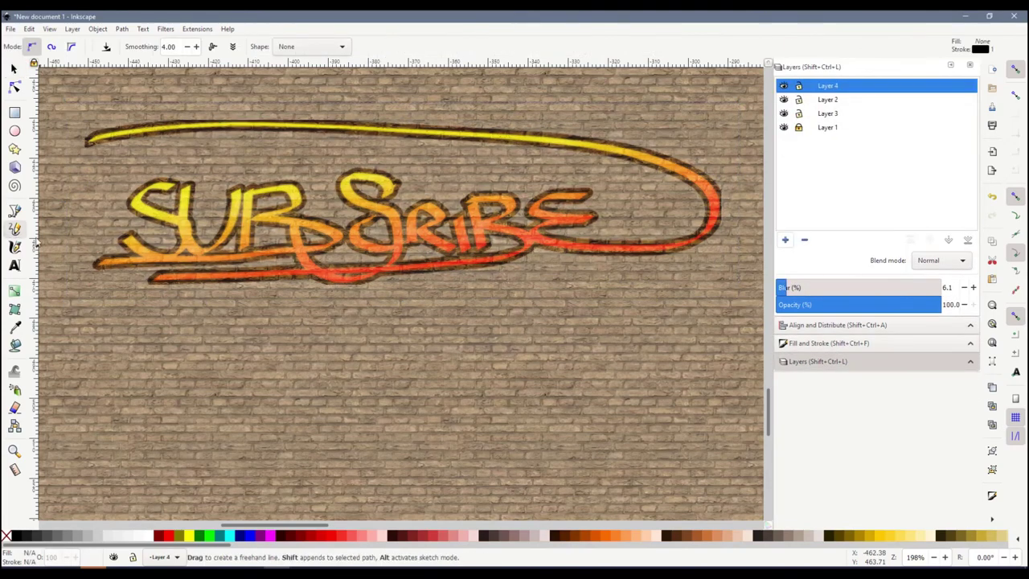
mouse_move(290, 225)
left_mouse_down()
mouse_move(305, 240)
mouse_move(291, 241)
left_mouse_up()
left_click_drag(344, 198, 361, 171)
left_click_drag(563, 193, 530, 237)
left_click_drag(220, 272, 152, 279)
Select all the freehand highlight lines on Layer 4 and turn them into soft, blurred white strokes
key("s")
left_click(712, 217)
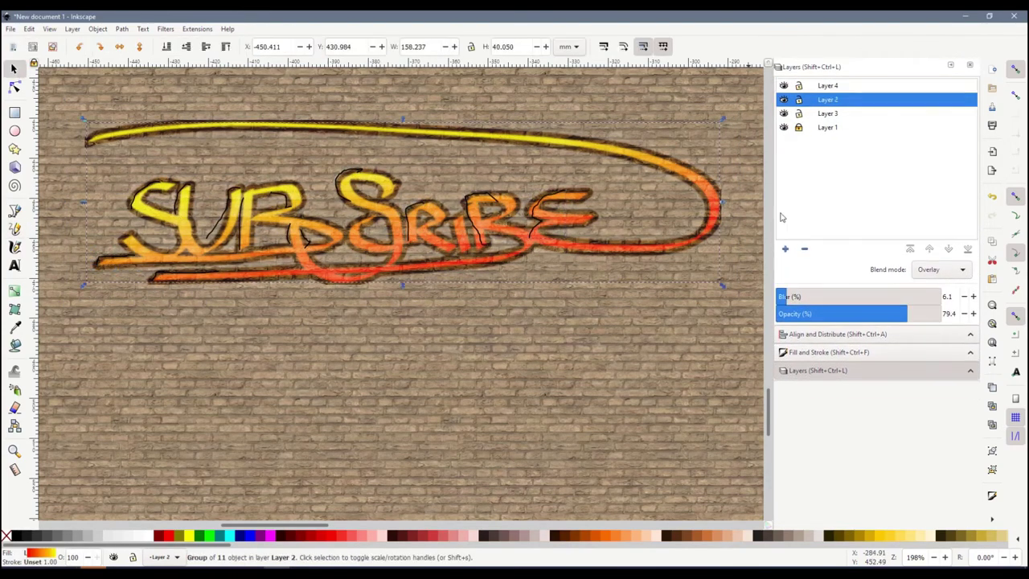
left_click(827, 86)
left_click_drag(62, 95, 425, 290)
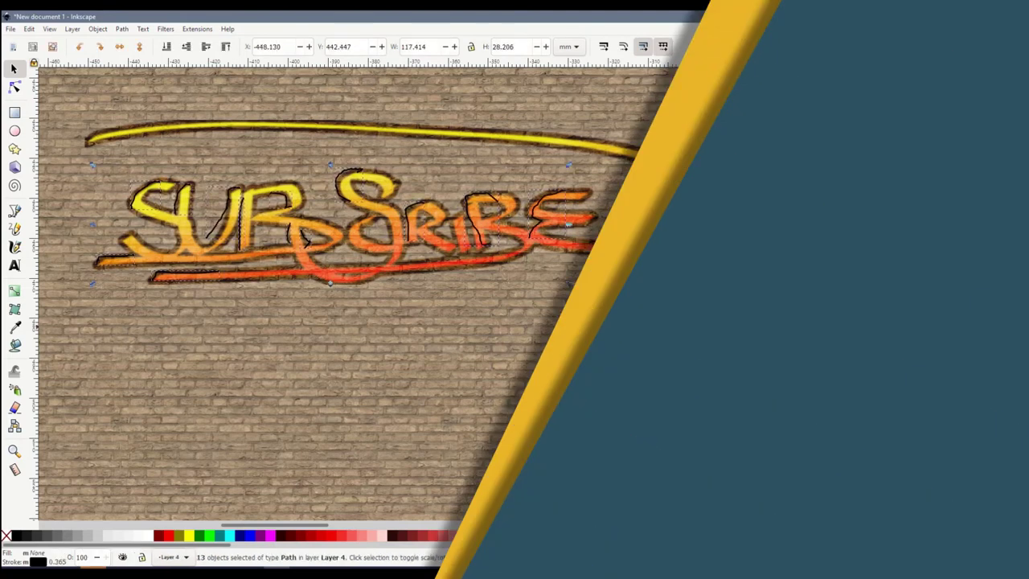
left_click(149, 536, "shift")
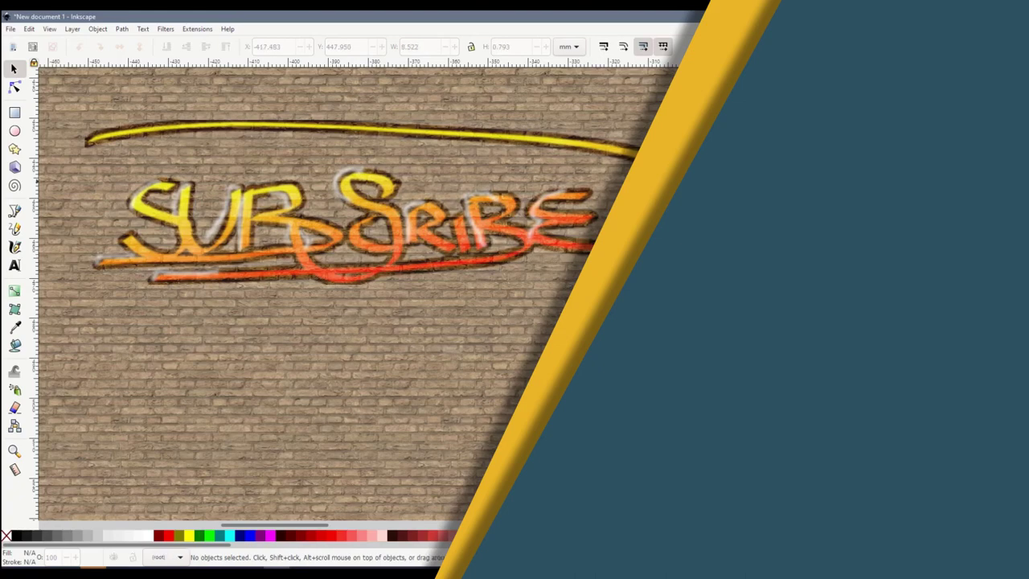
Draw three freehand sparkles of crossing lines over the first S, the middle and the final E, and colour them white
left_click(14, 229)
scroll(162, 186, "up", 4)
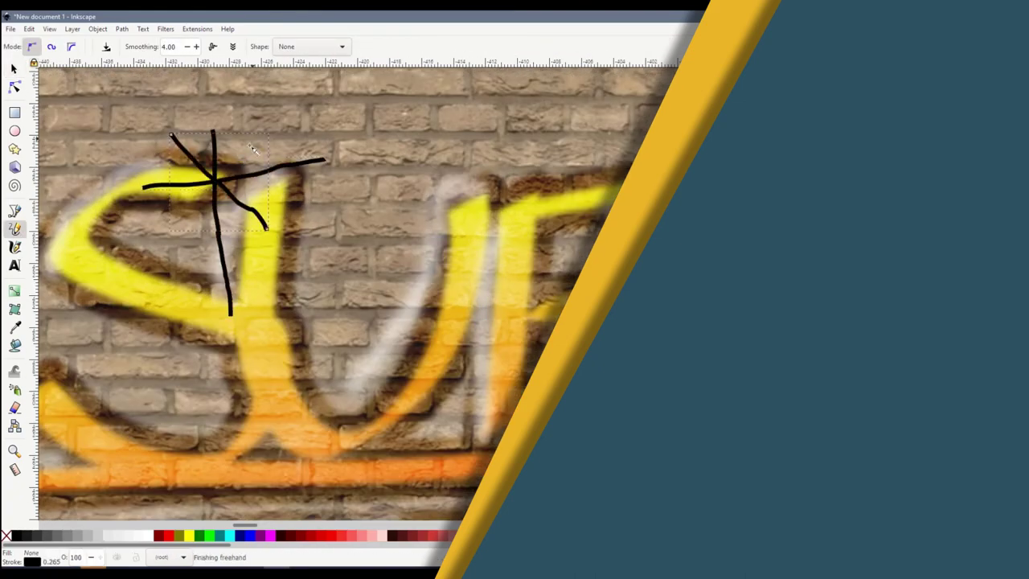
left_click_drag(253, 144, 173, 224)
scroll(518, 253, "down", 1)
left_click_drag(255, 219, 255, 333)
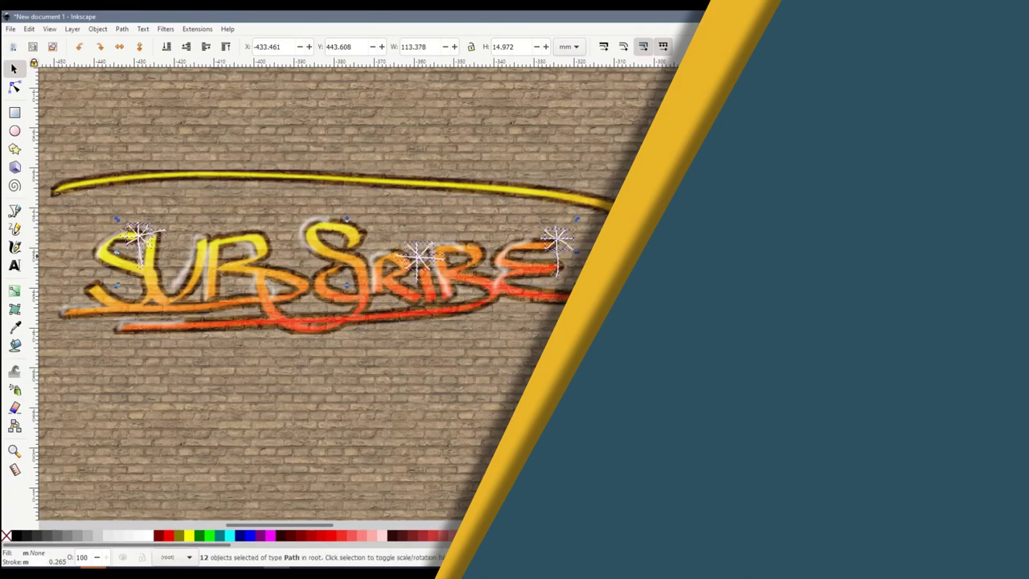
key("Escape")
scroll(268, 337, "down", 5)
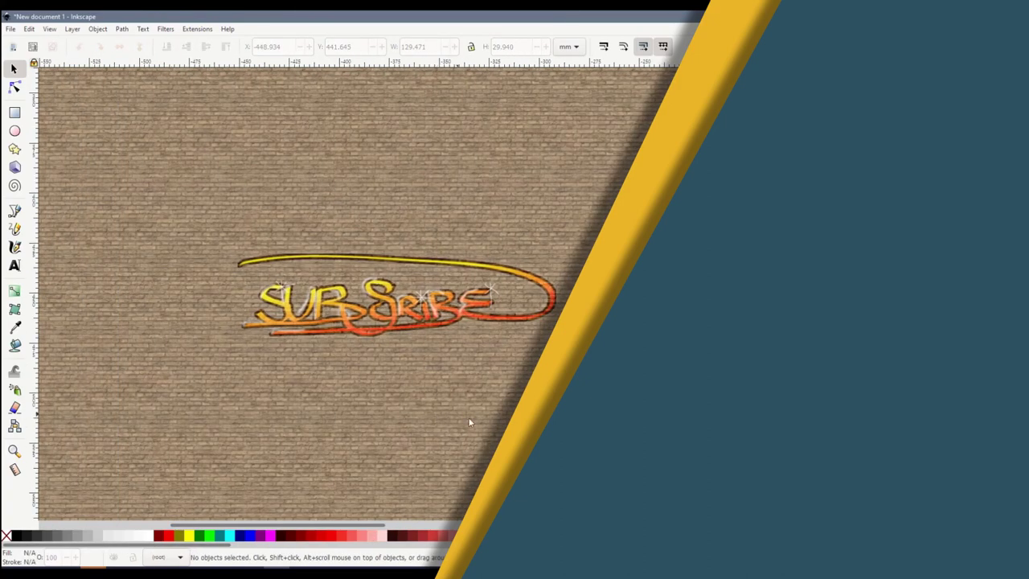